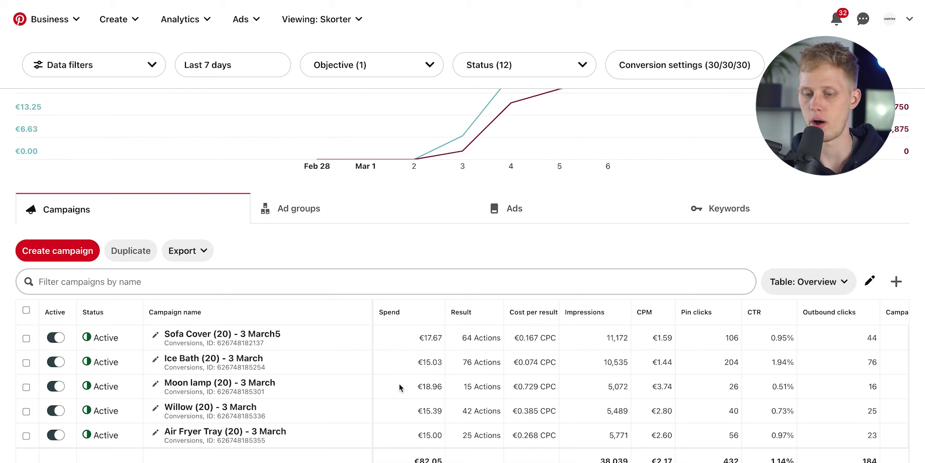
click(824, 283)
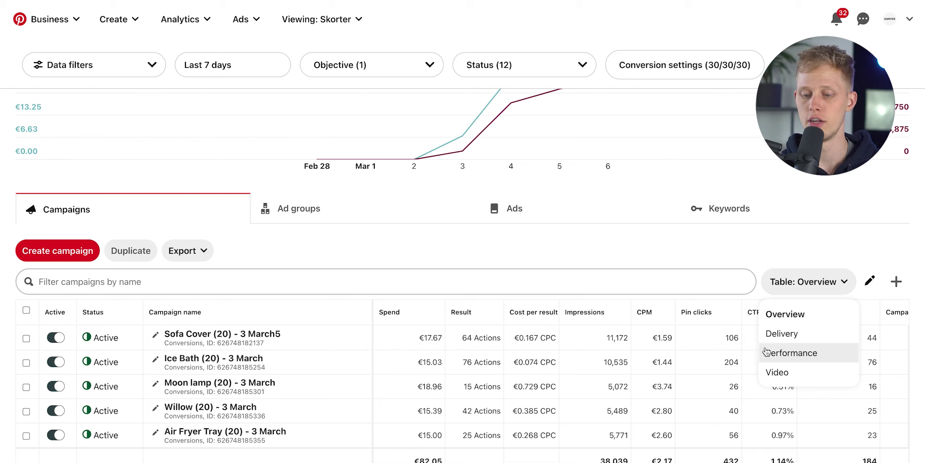
mouse_move(605, 320)
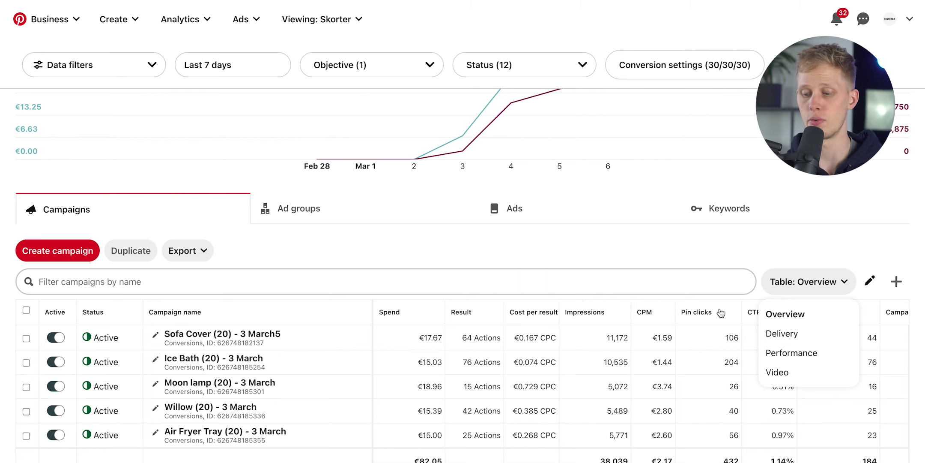
click(876, 298)
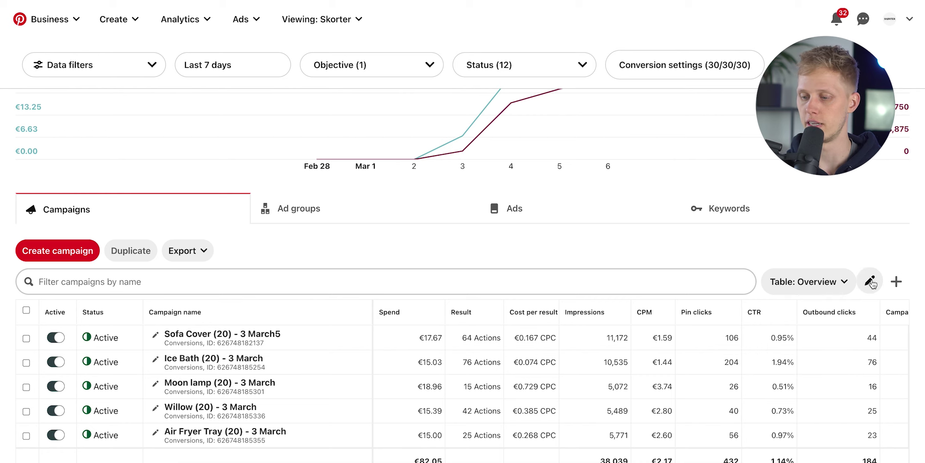
Customise the campaign table's Details columns by adding Ad group entity status, Ad review status and Ad rejection reason
click(870, 281)
click(789, 192)
click(733, 244)
click(732, 257)
click(733, 271)
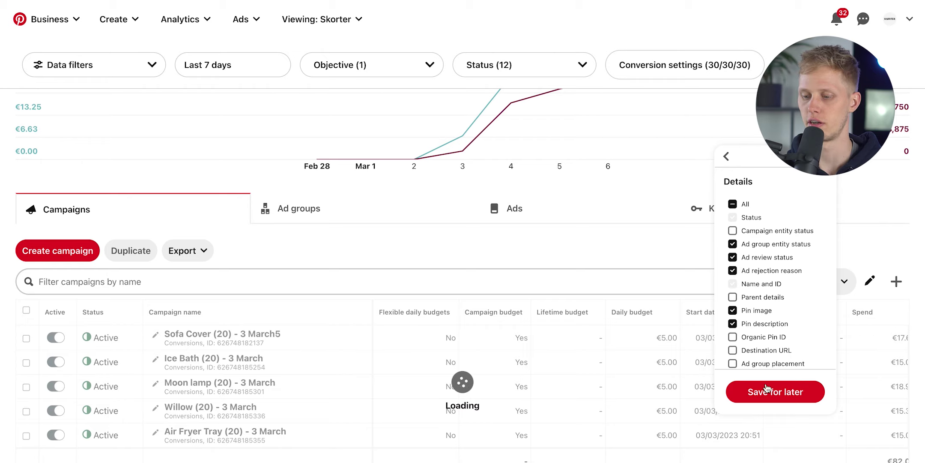
Save the modified column set as a custom table named with the owner's first name
click(771, 392)
click(465, 223)
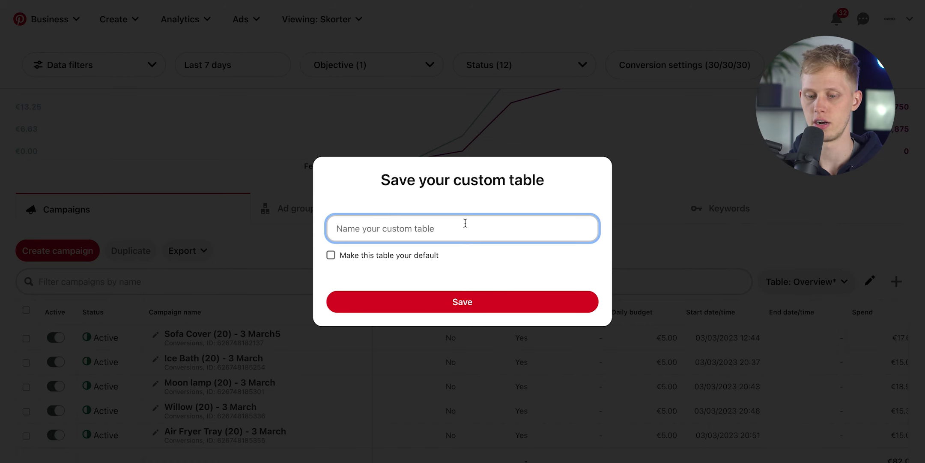
text(thomas)
click(454, 301)
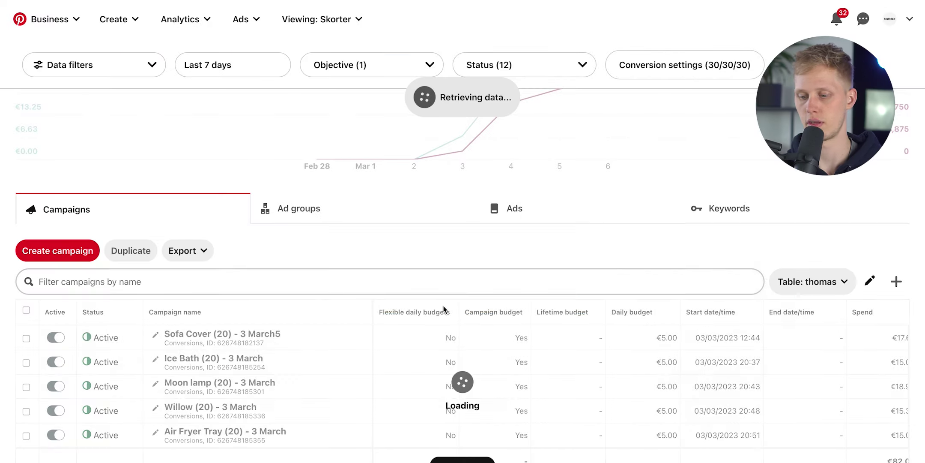
Create a second custom table from scratch, named with the owner's first name followed by 2, and set it as the default reporting table
click(846, 281)
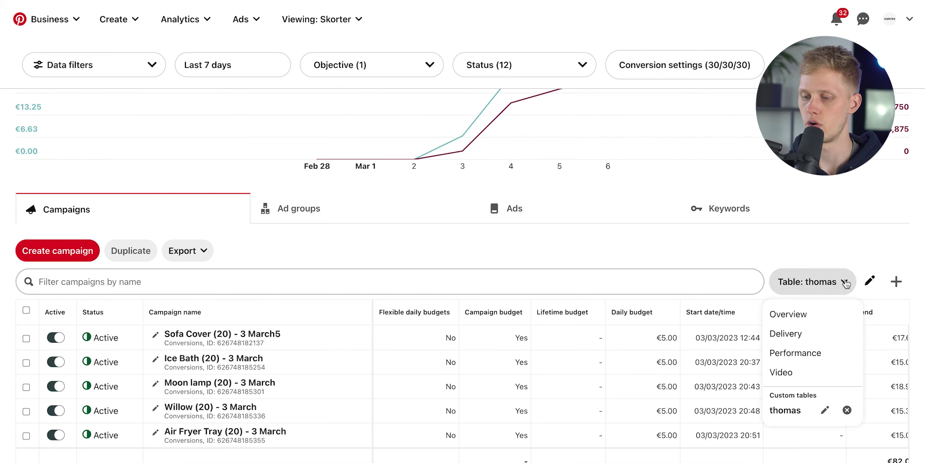
click(825, 411)
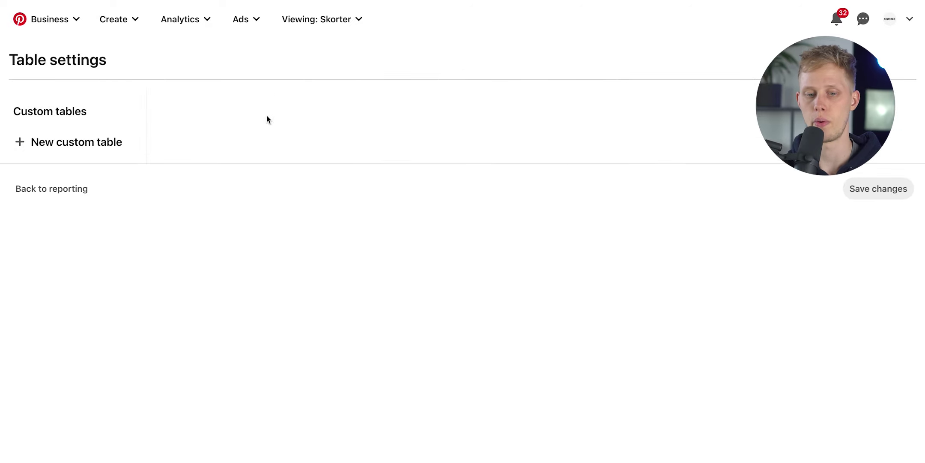
click(64, 144)
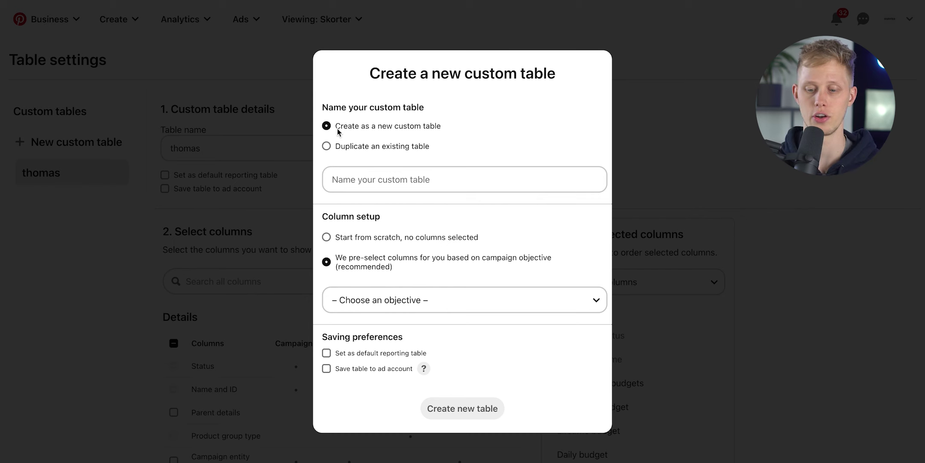
click(326, 238)
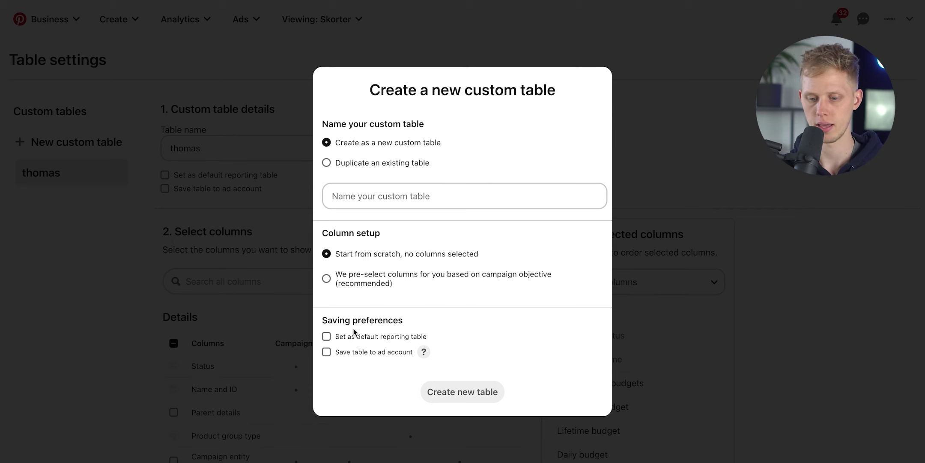
click(327, 336)
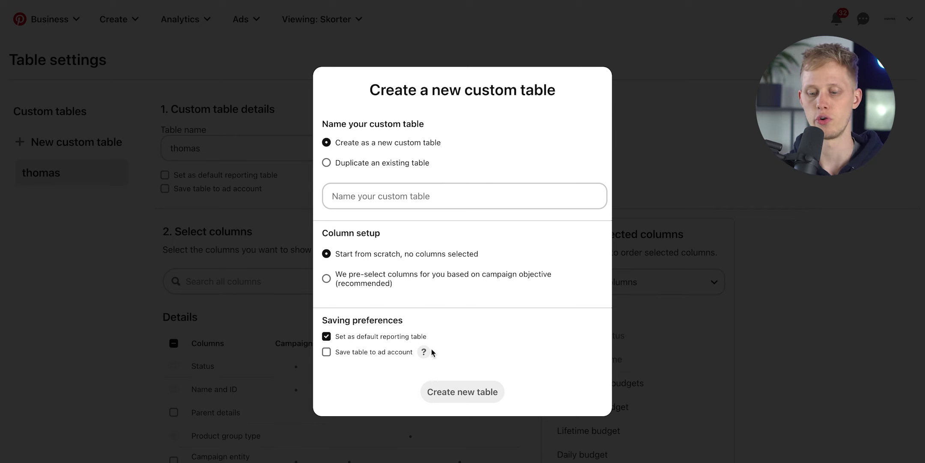
click(396, 200)
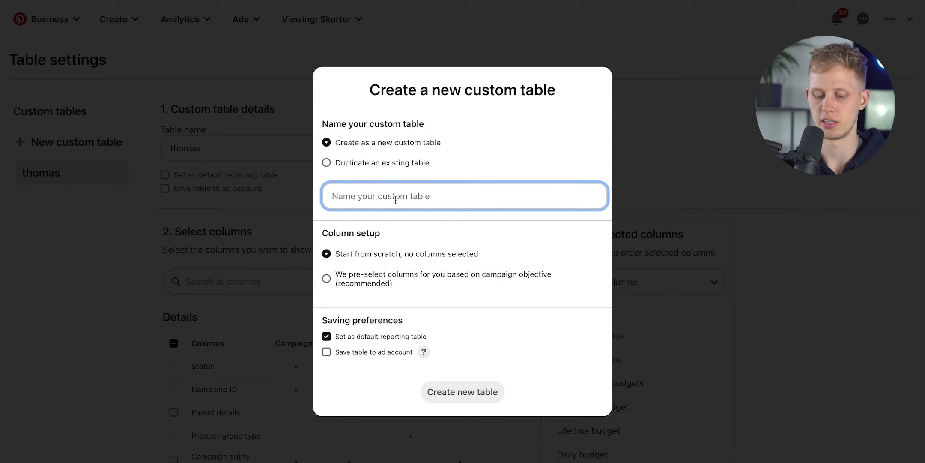
text(Thomas2)
click(456, 394)
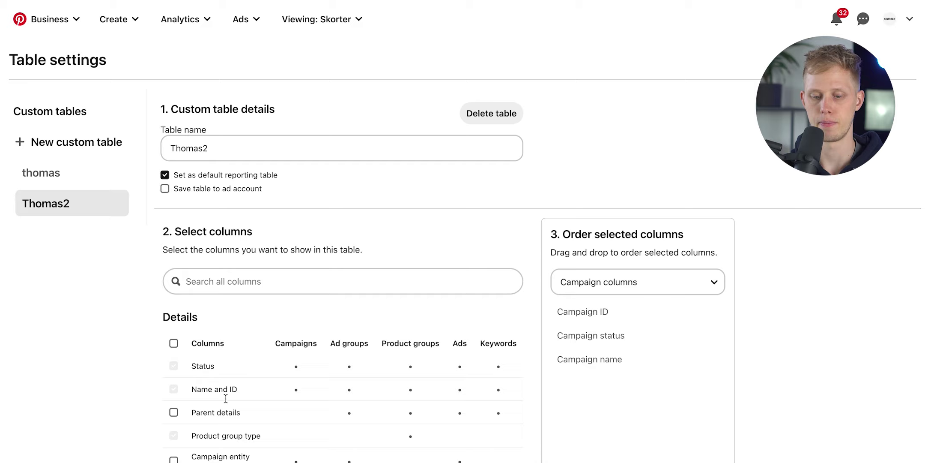
Include the Ad review status, Ad rejection reason and Pin image columns from the Details section in the new table
scroll(175, 377, down, 10)
scroll(178, 180, up, 5)
scroll(181, 163, up, 7)
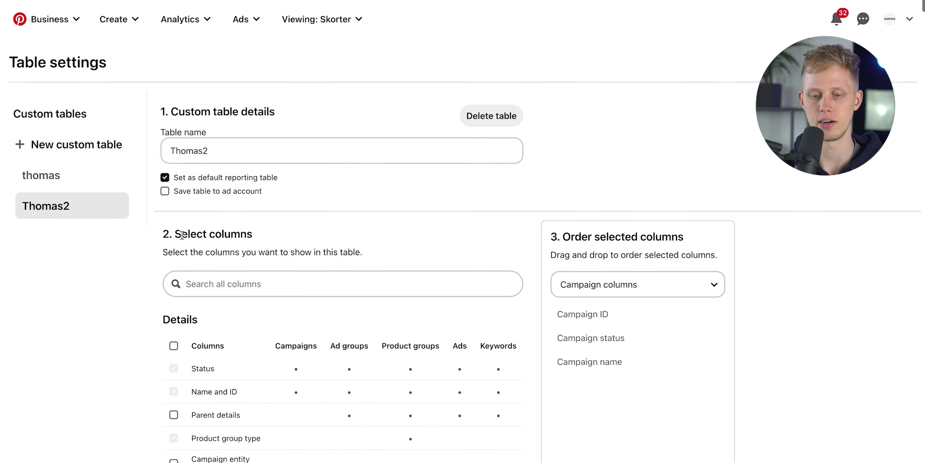
scroll(206, 323, down, 2)
scroll(217, 301, down, 2)
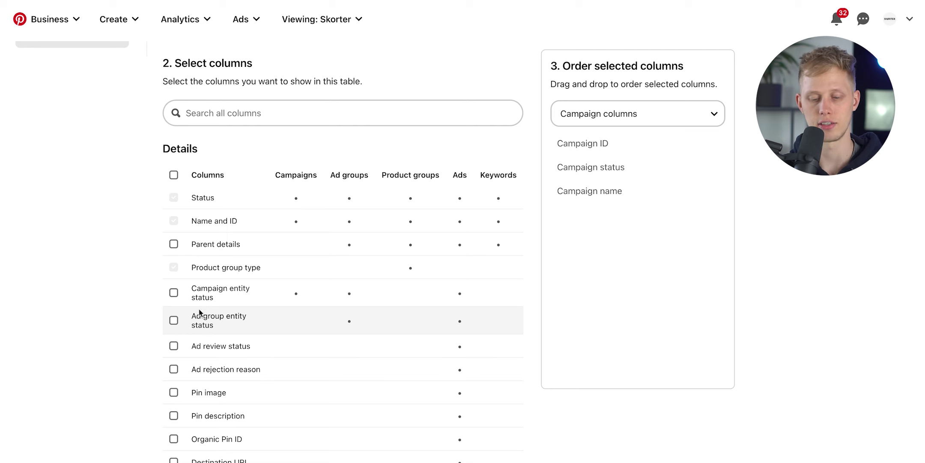
scroll(227, 300, down, 1)
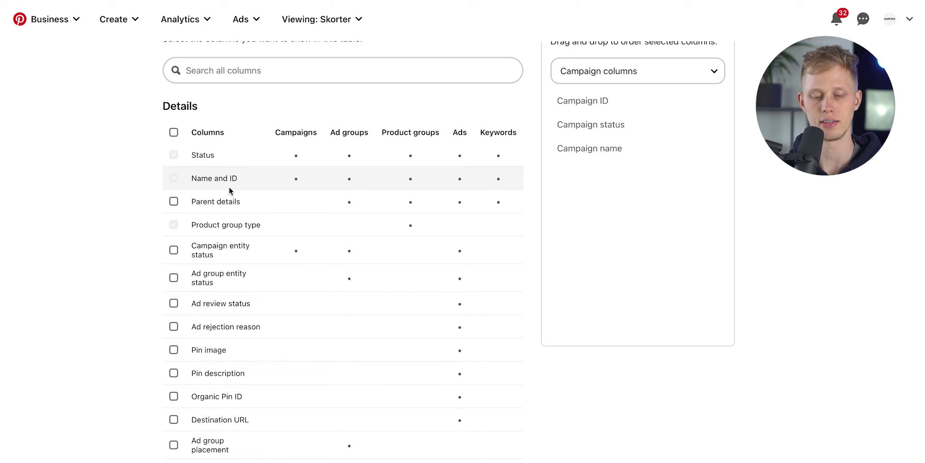
click(173, 303)
scroll(160, 233, down, 3)
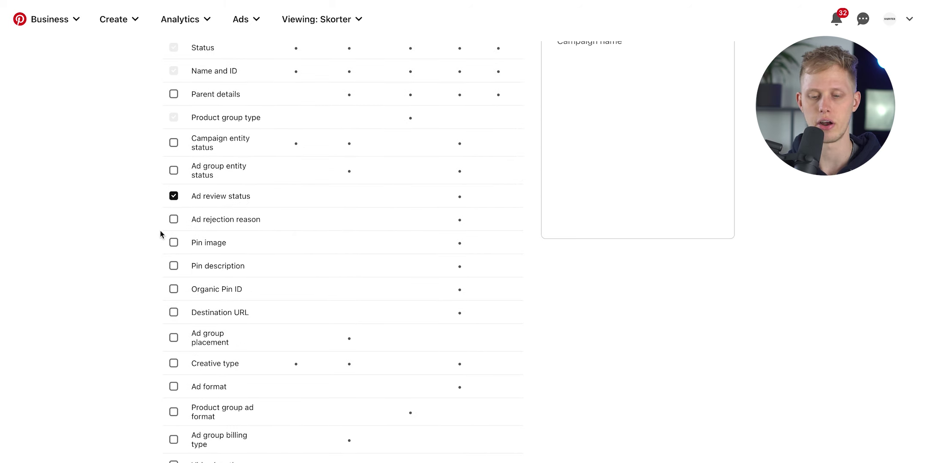
click(173, 220)
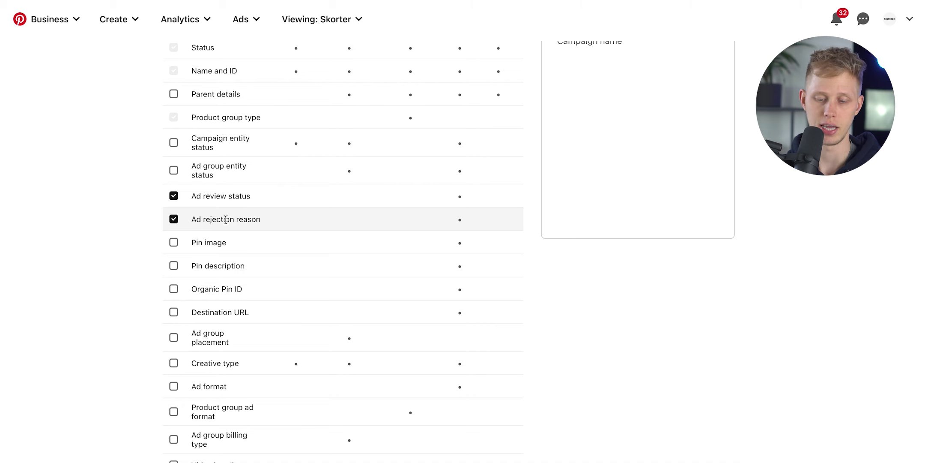
click(174, 243)
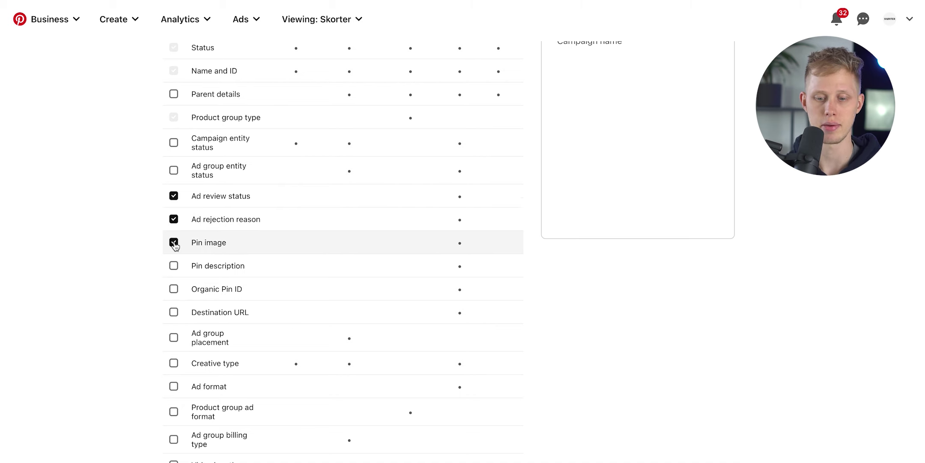
Add the Daily budget column from the Schedule, budgets and bids section
scroll(178, 242, down, 1)
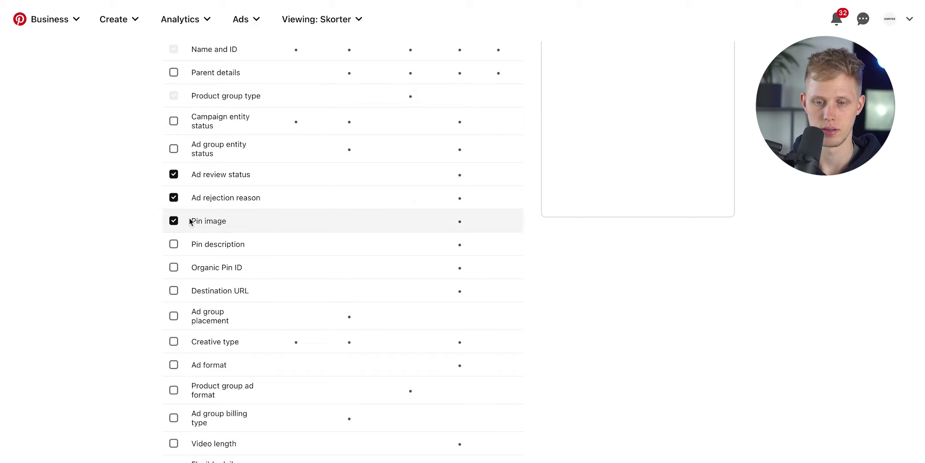
scroll(189, 219, down, 5)
scroll(195, 356, down, 5)
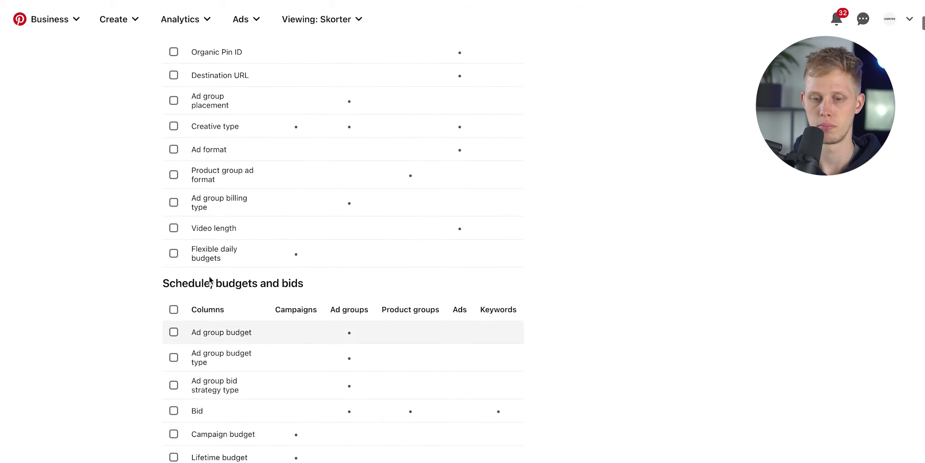
scroll(202, 255, down, 8)
scroll(202, 145, up, 1)
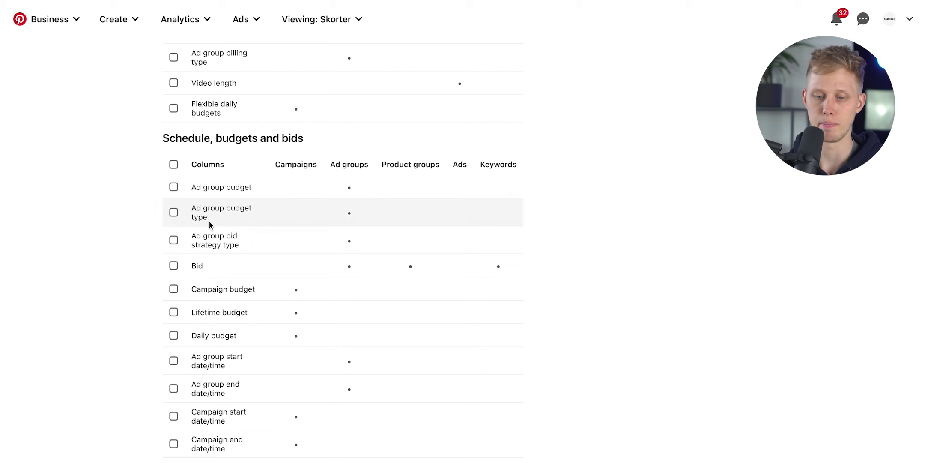
scroll(210, 262, down, 2)
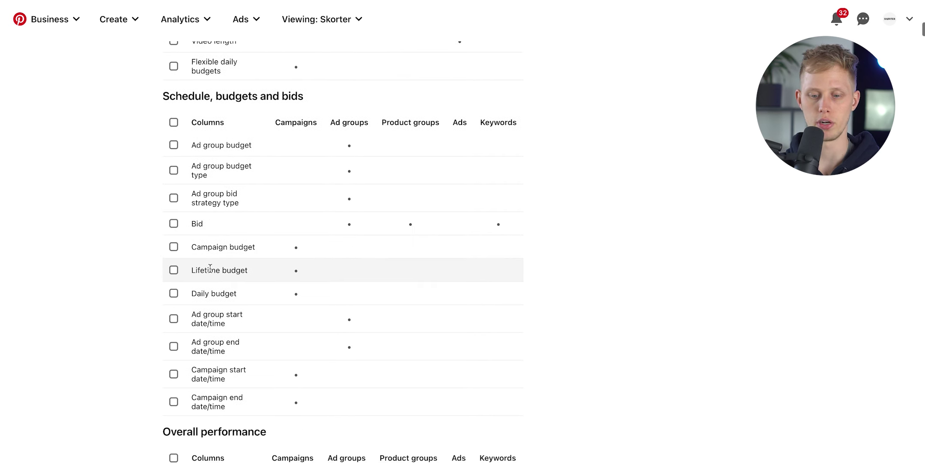
click(174, 293)
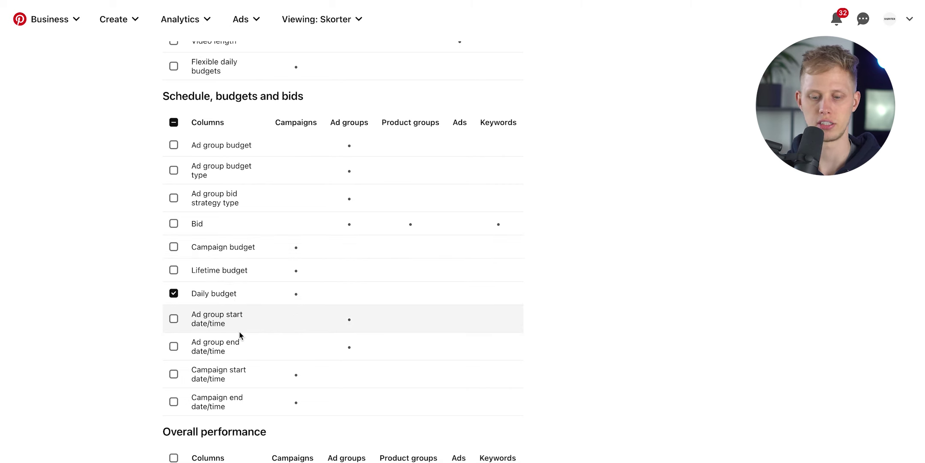
Add the Spend, Reach, Frequency, Impressions and CPM columns from the Overall performance section
scroll(240, 335, down, 2)
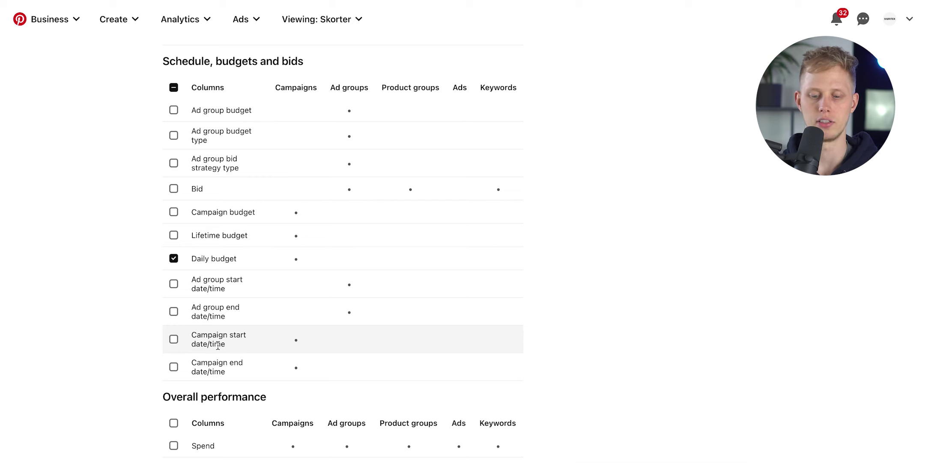
scroll(218, 345, down, 3)
scroll(218, 345, down, 4)
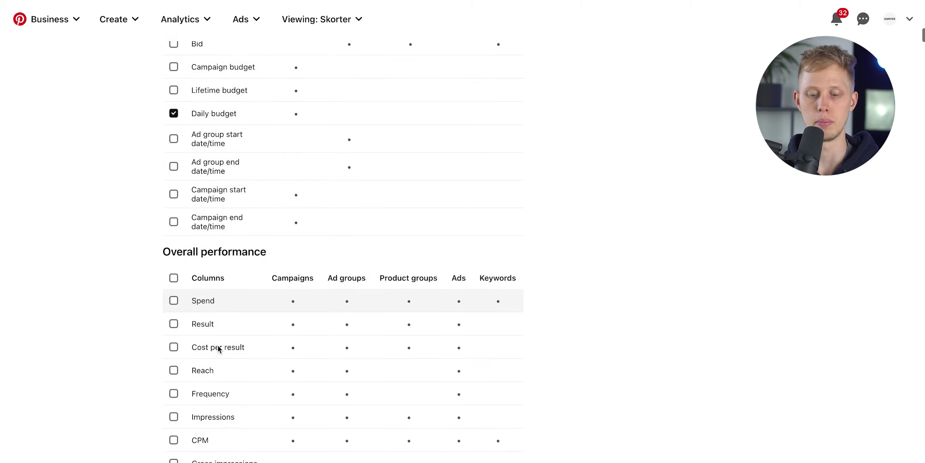
click(174, 189)
scroll(195, 189, down, 1)
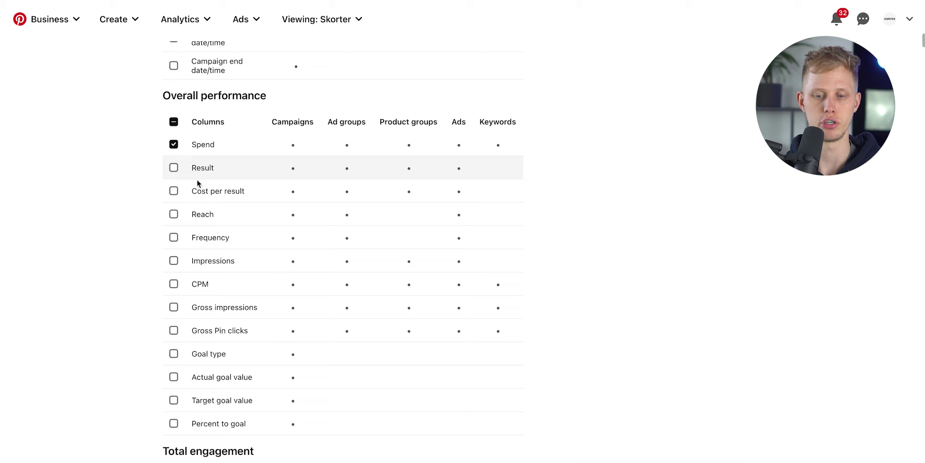
click(175, 215)
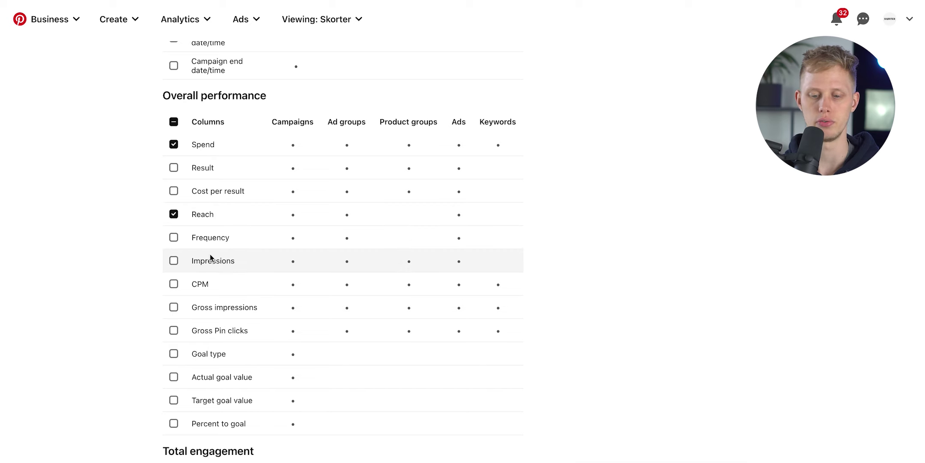
click(174, 242)
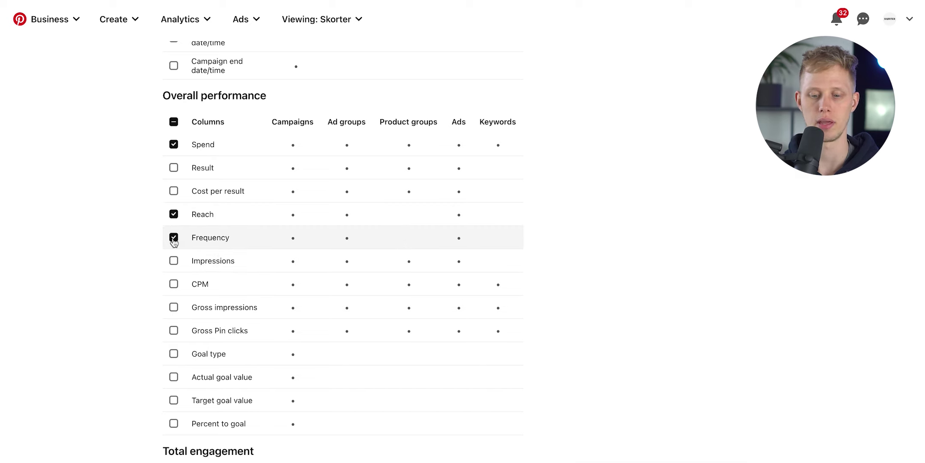
click(174, 262)
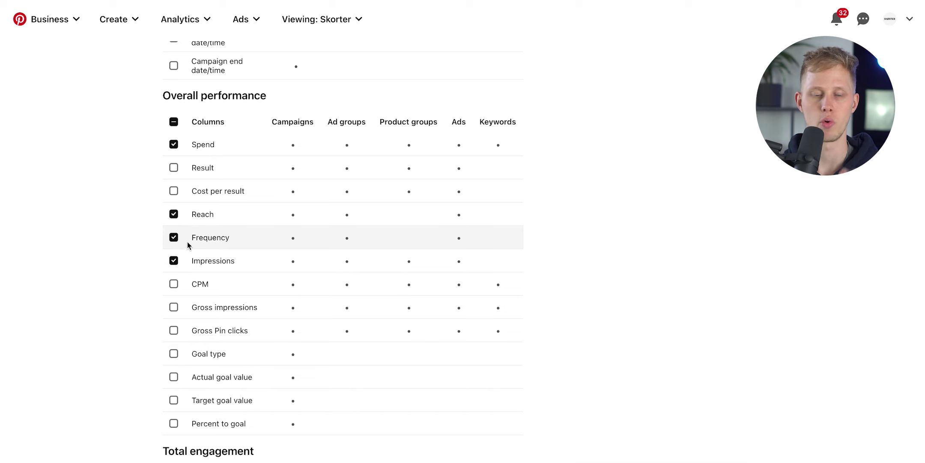
click(174, 285)
Add the Pin clicks, CTR, CPC and Outbound clicks columns from the Total engagement section to the custom table
scroll(167, 315, down, 2)
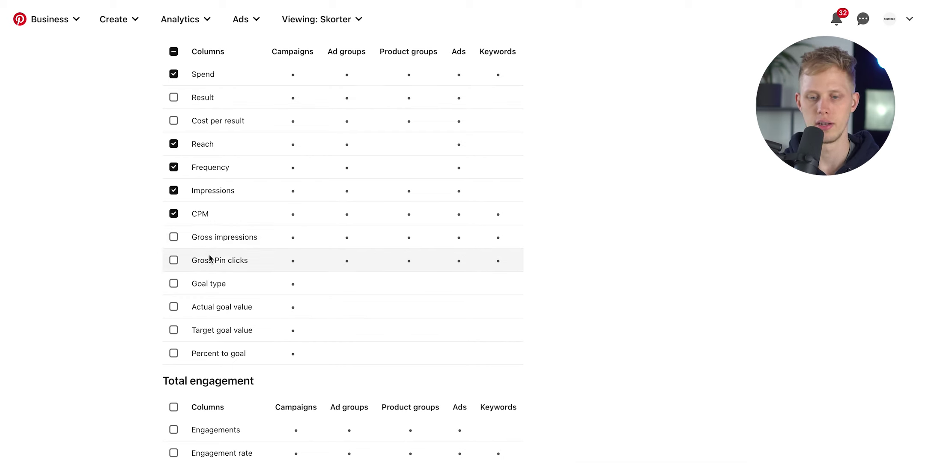
scroll(189, 222, down, 1)
scroll(189, 222, down, 6)
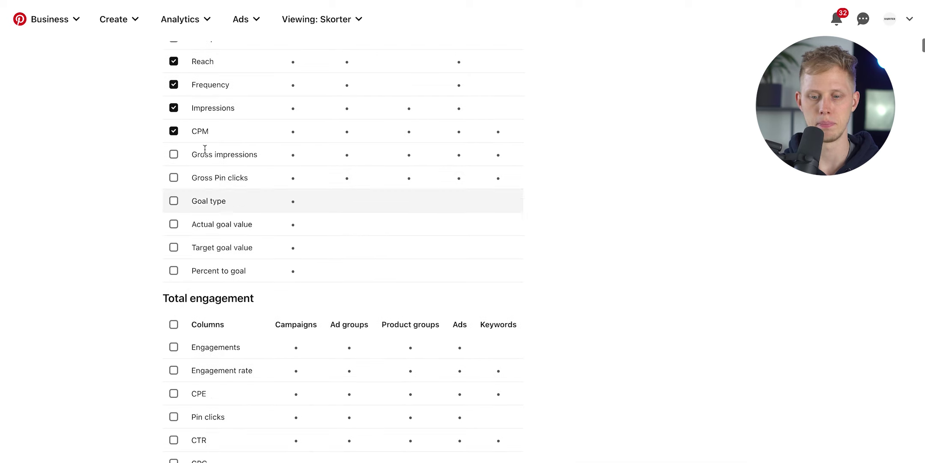
scroll(214, 107, up, 1)
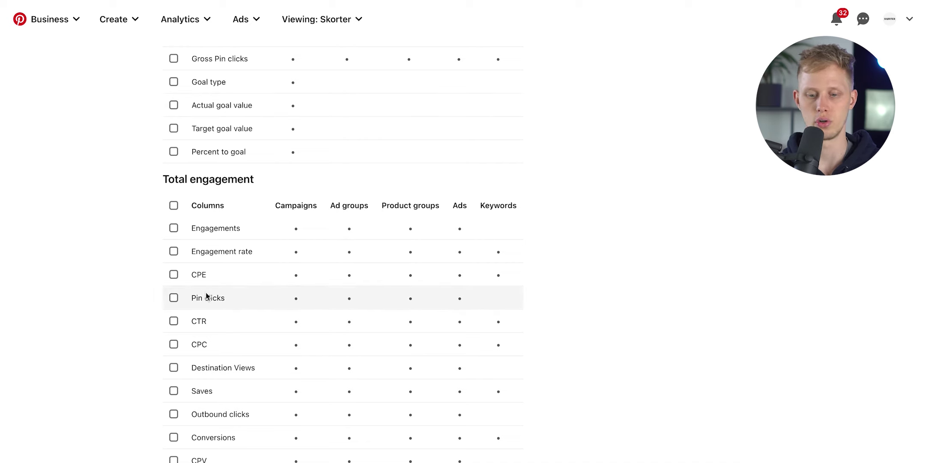
scroll(206, 295, down, 1)
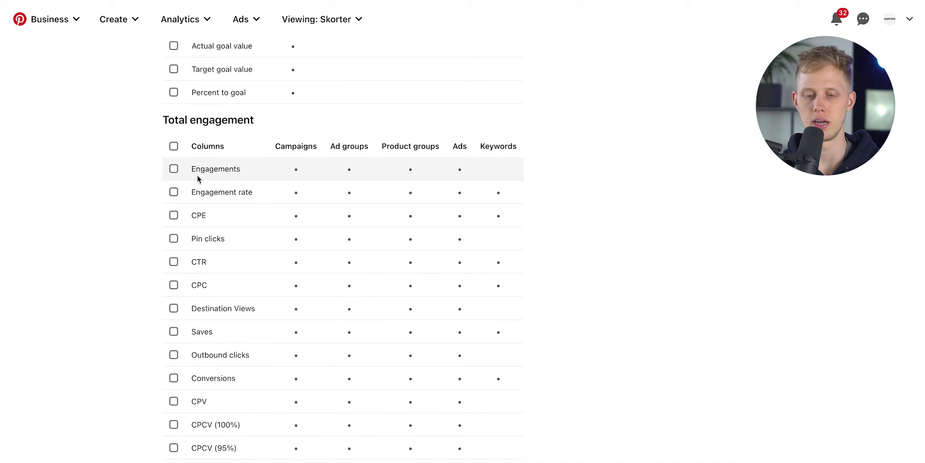
click(173, 239)
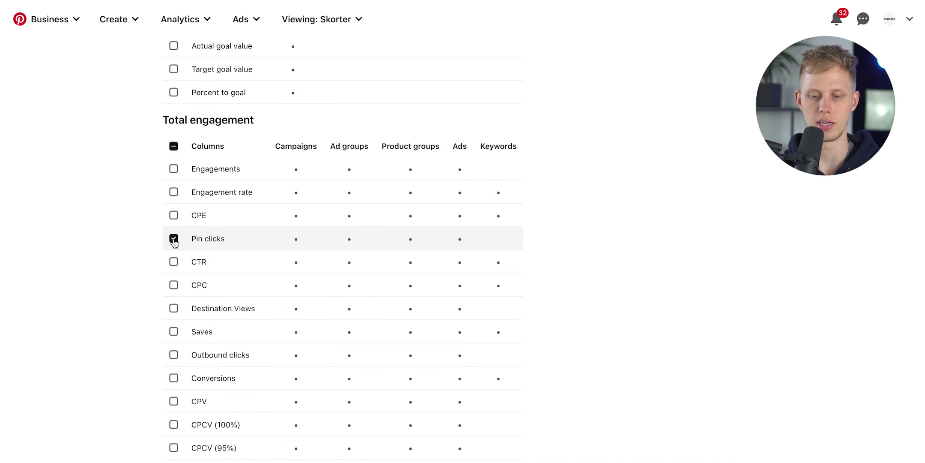
click(173, 262)
click(173, 285)
scroll(219, 349, down, 3)
click(174, 164)
Include the 3s video views and Average video play time columns from the Total engagement section
scroll(184, 188, down, 1)
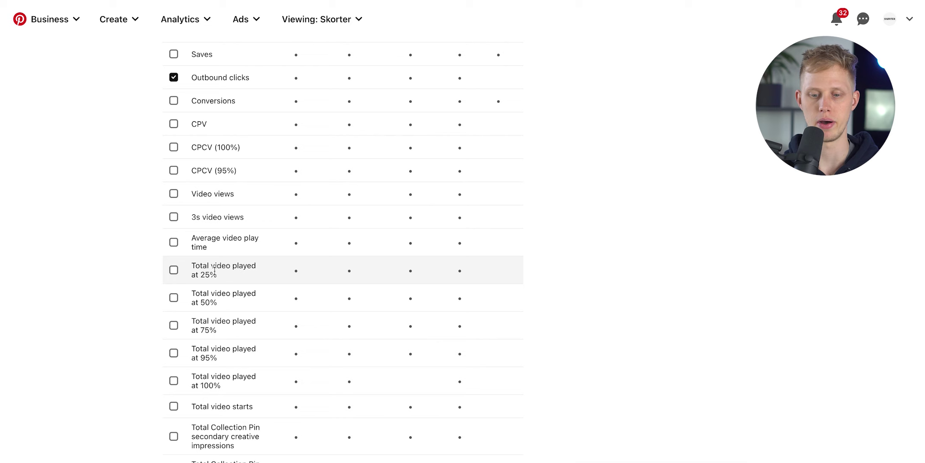
scroll(205, 188, down, 1)
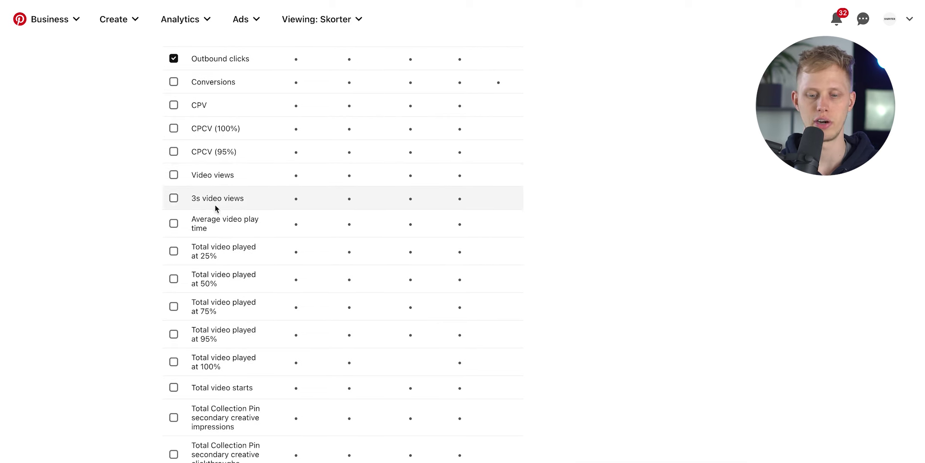
click(175, 198)
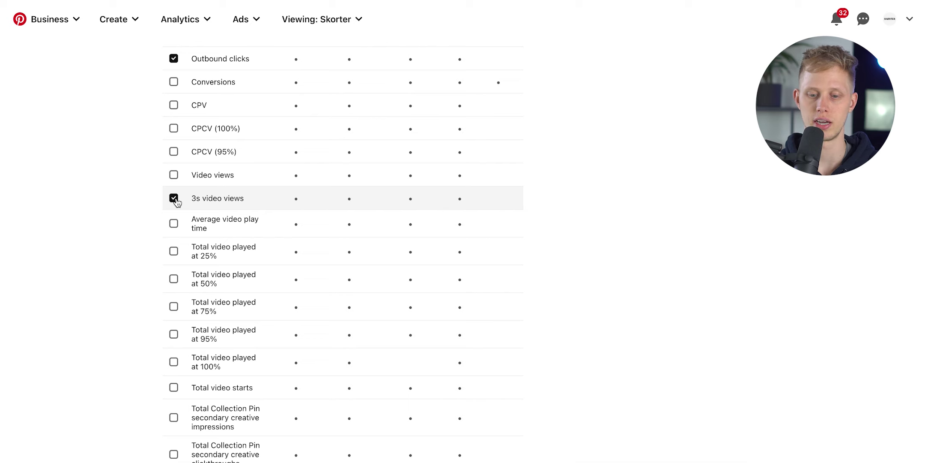
click(174, 224)
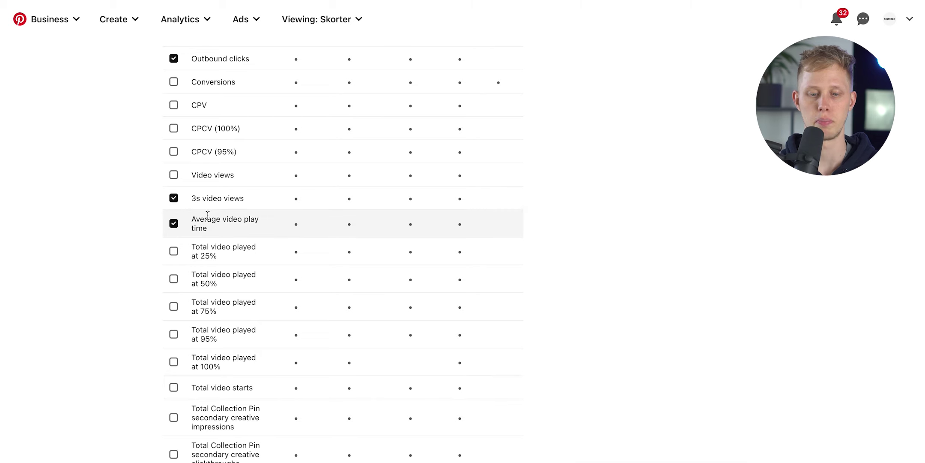
Add the Total CPA, Total ROAS, Total conversions and Total order value columns from the Checkout conversions section
scroll(221, 312, down, 4)
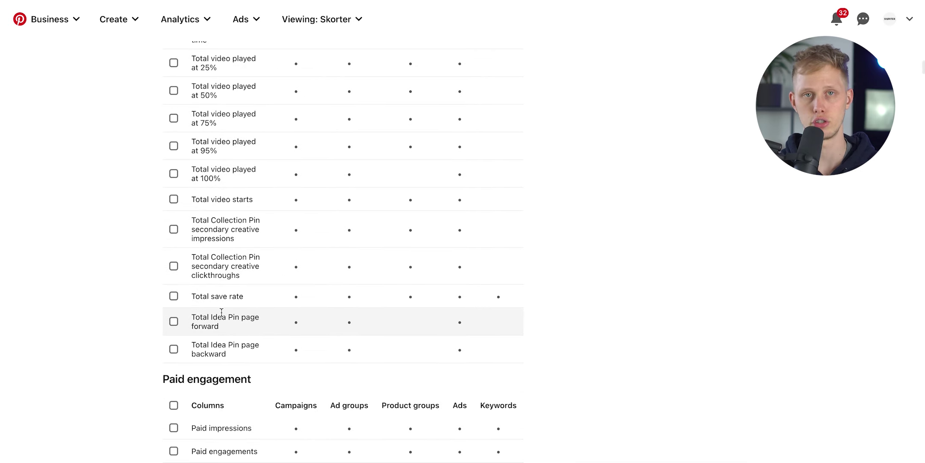
scroll(222, 311, down, 4)
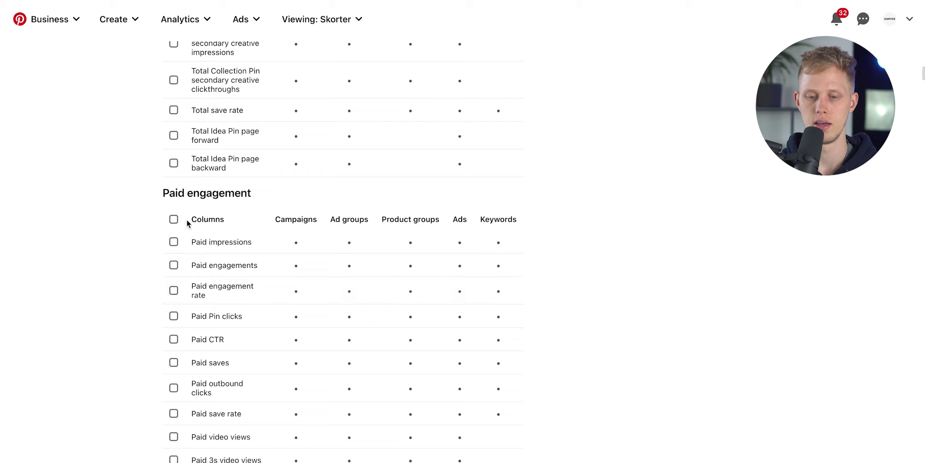
scroll(188, 220, down, 3)
scroll(186, 217, down, 20)
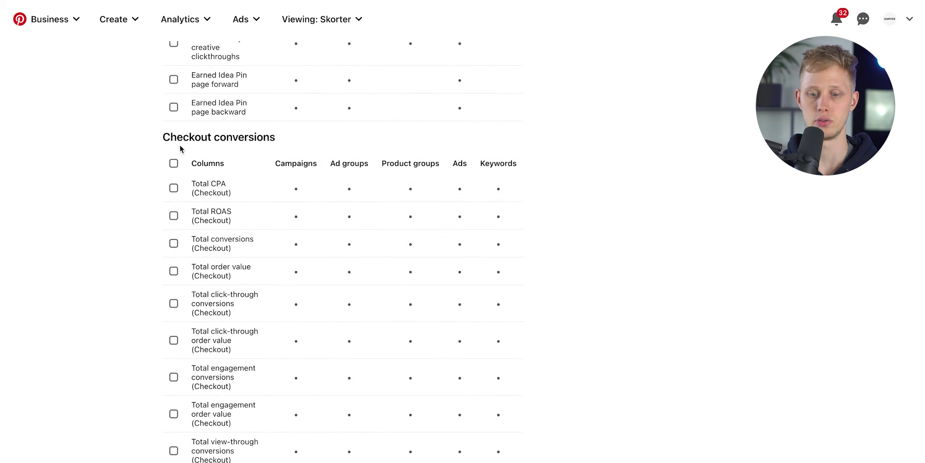
click(174, 189)
click(174, 216)
click(174, 244)
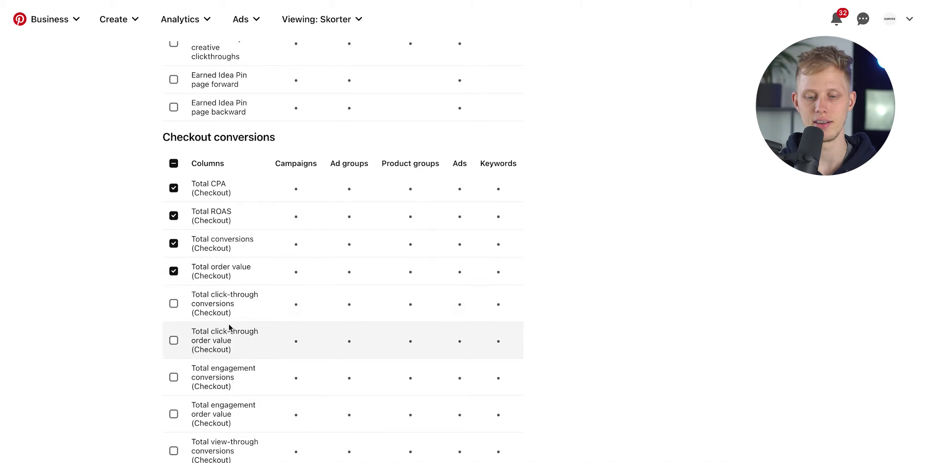
Add the Total conversions column from the Add to cart conversions section
scroll(229, 323, down, 20)
scroll(230, 328, down, 15)
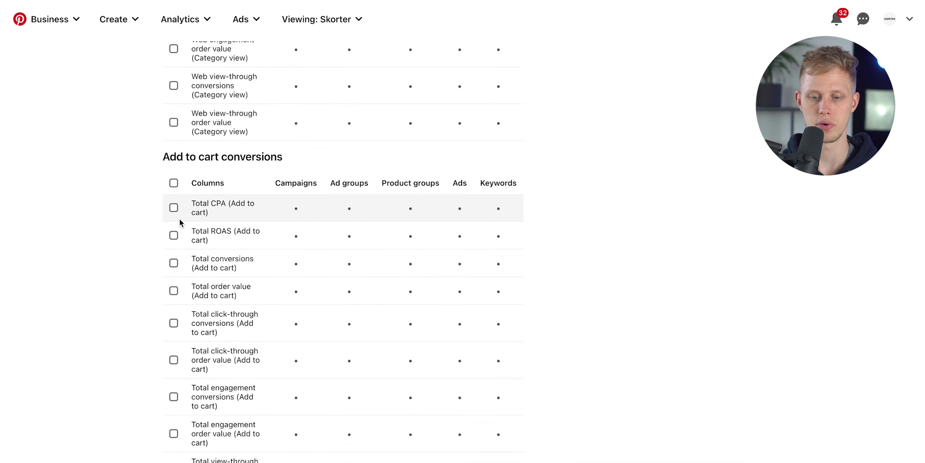
click(174, 263)
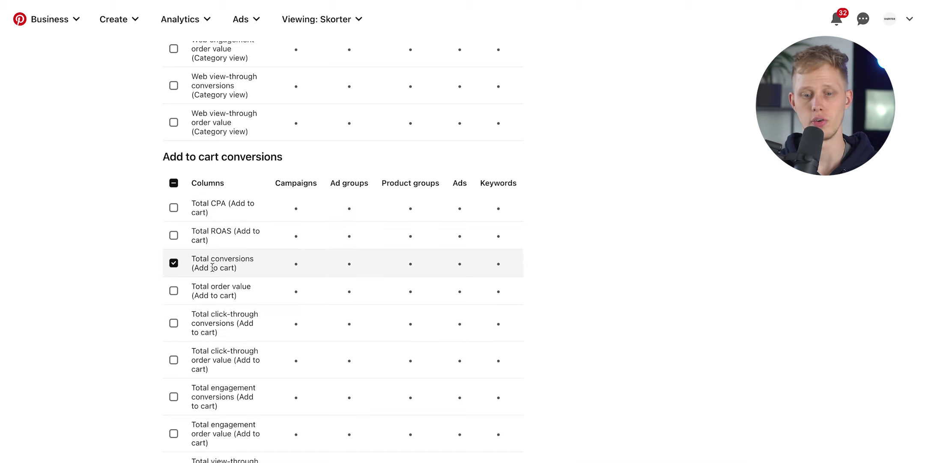
Add the Total conversions column from the Page visit conversions section
scroll(212, 268, down, 10)
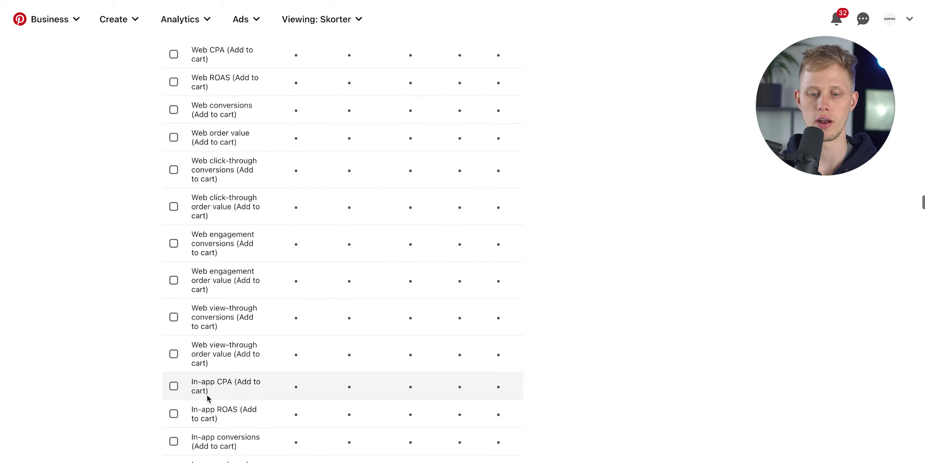
scroll(207, 395, down, 8)
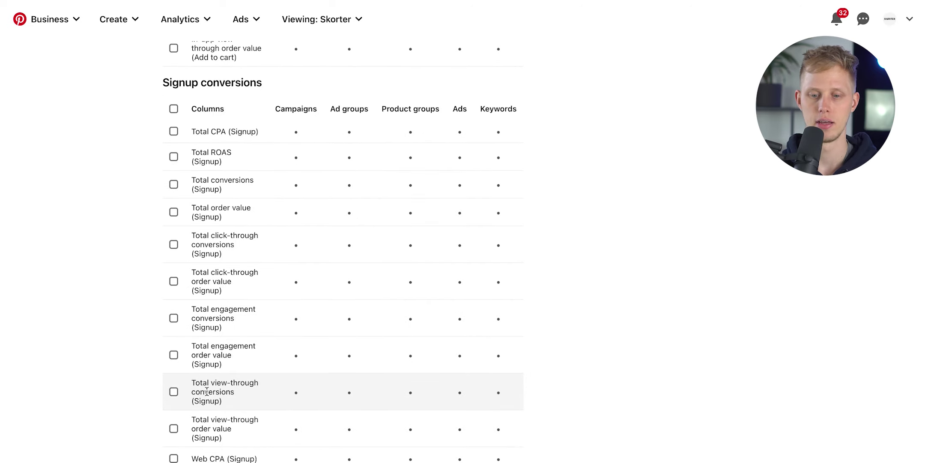
scroll(224, 236, down, 10)
scroll(222, 245, down, 15)
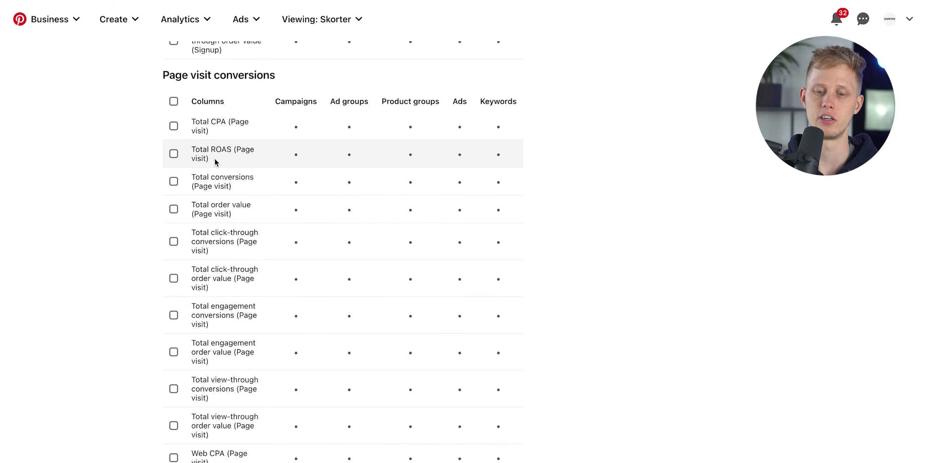
click(174, 181)
Look through the remaining conversion sections, from Lead through Website search and Unknown to Custom conversions, for other useful columns
scroll(161, 201, down, 3)
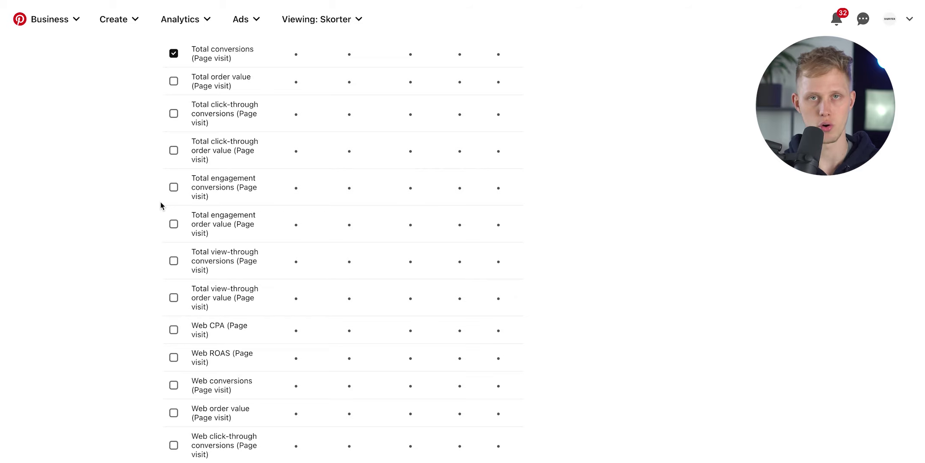
scroll(161, 207, down, 10)
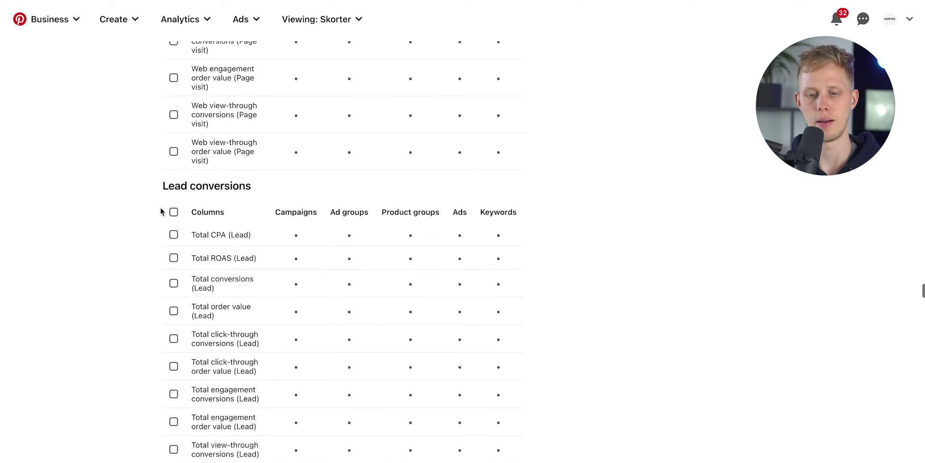
scroll(253, 227, down, 20)
scroll(254, 228, down, 15)
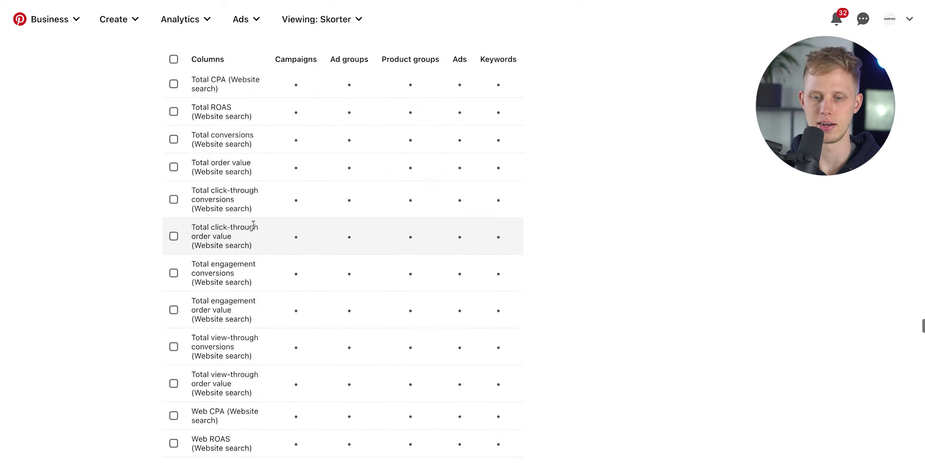
scroll(253, 225, down, 20)
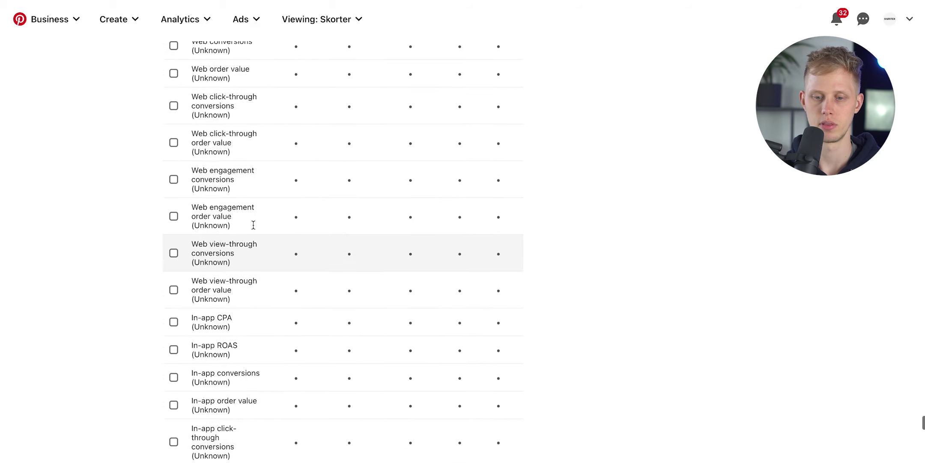
scroll(242, 165, down, 10)
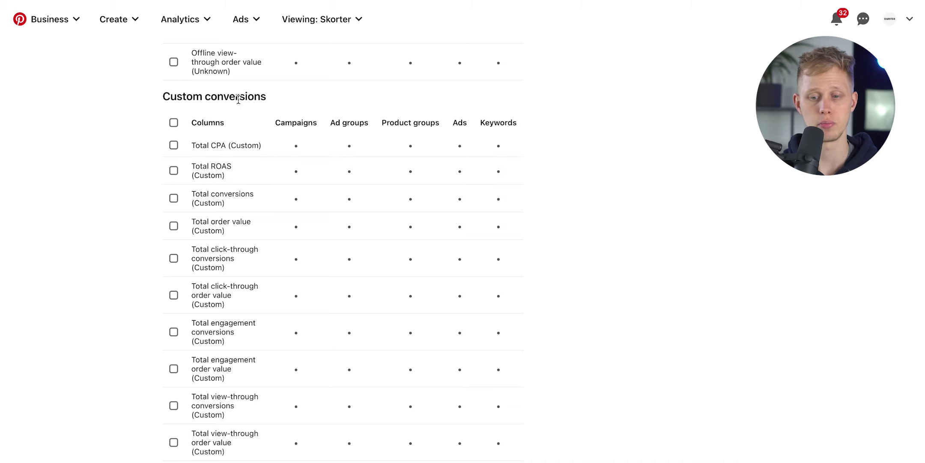
scroll(242, 177, down, 15)
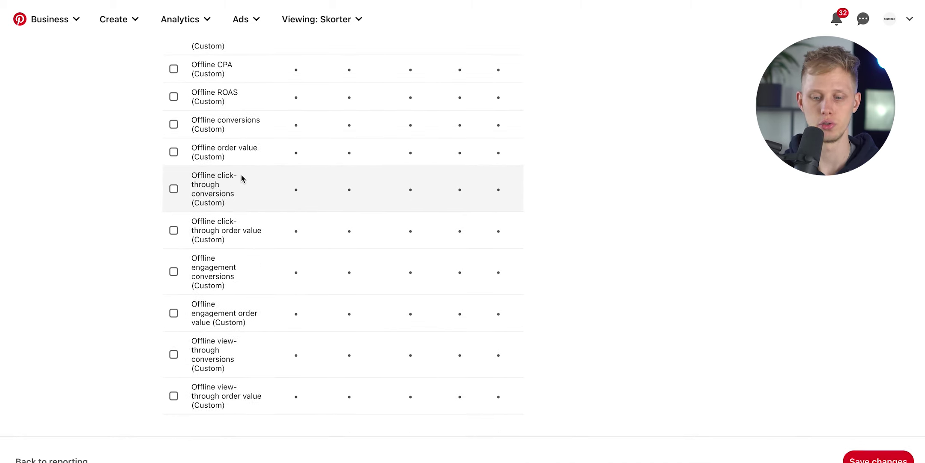
scroll(242, 178, up, 7)
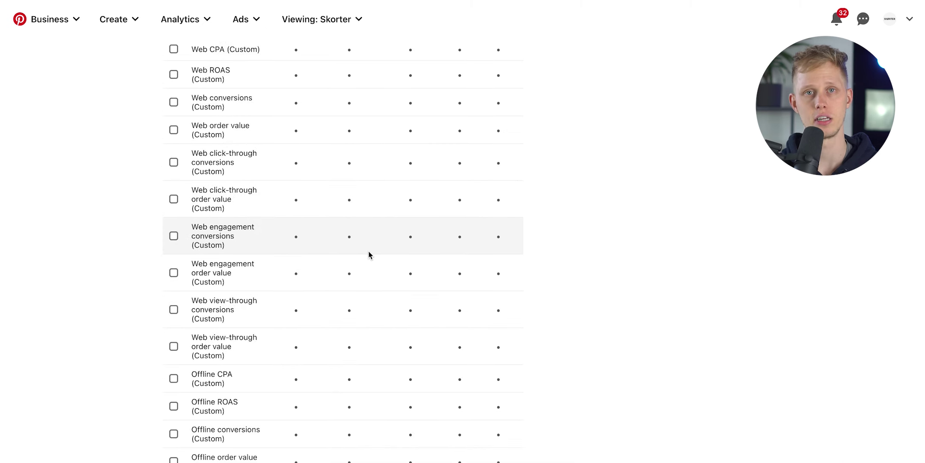
scroll(369, 251, up, 3)
scroll(218, 172, up, 2)
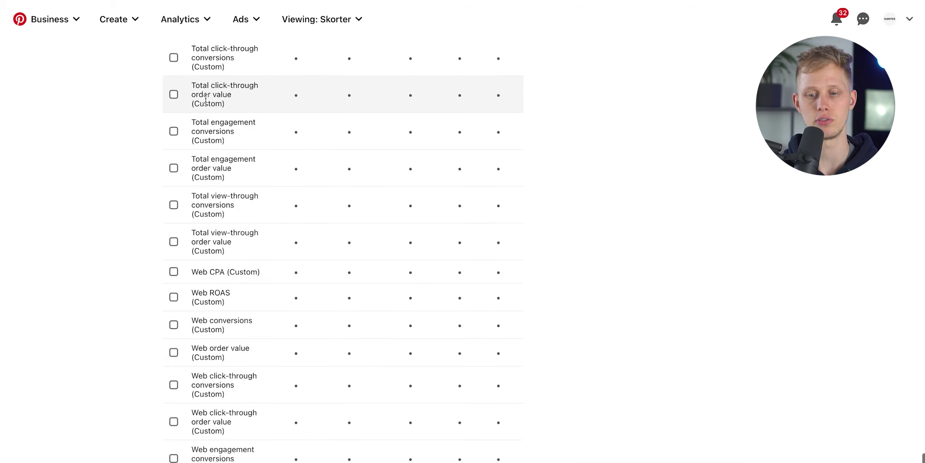
scroll(218, 171, up, 4)
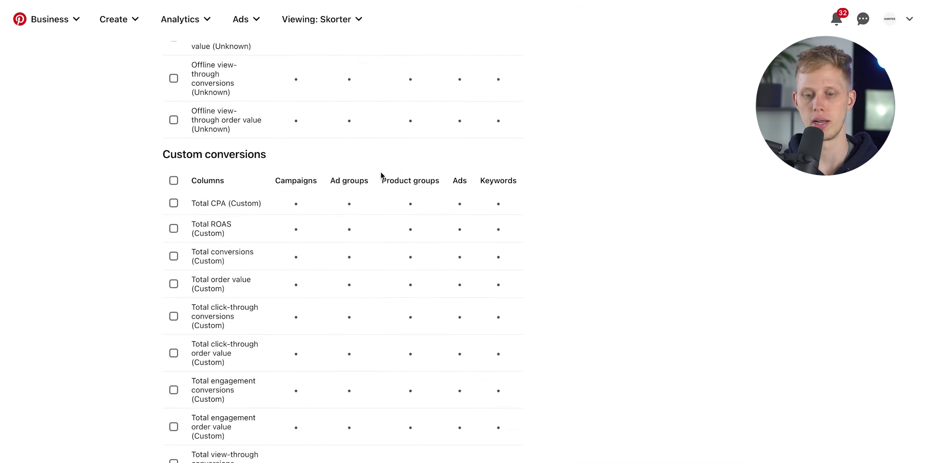
scroll(631, 256, down, 10)
Review the campaign column order and move Total conversions for Add to cart and Page visit ahead of the Checkout columns
scroll(630, 256, up, 15)
scroll(631, 257, up, 15)
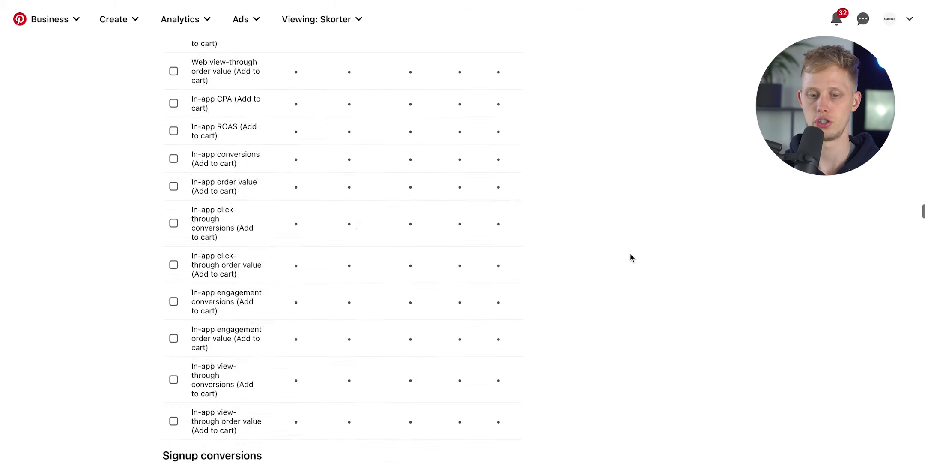
scroll(630, 257, up, 20)
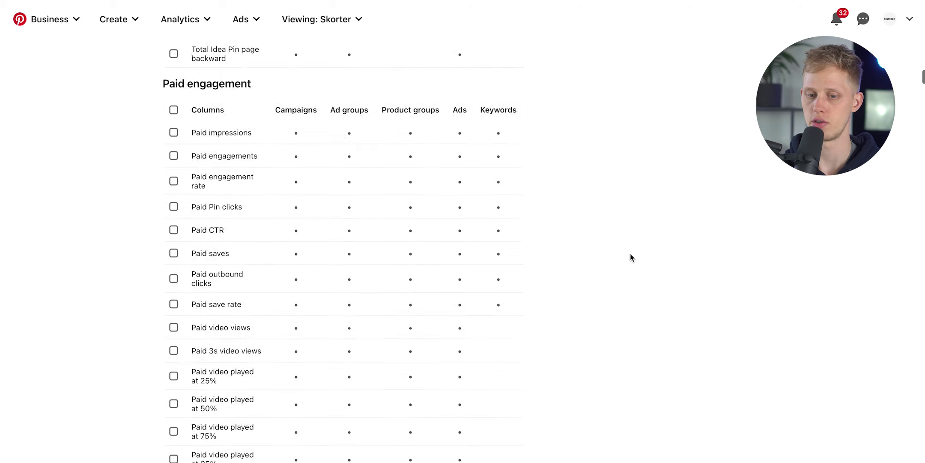
scroll(631, 257, up, 3)
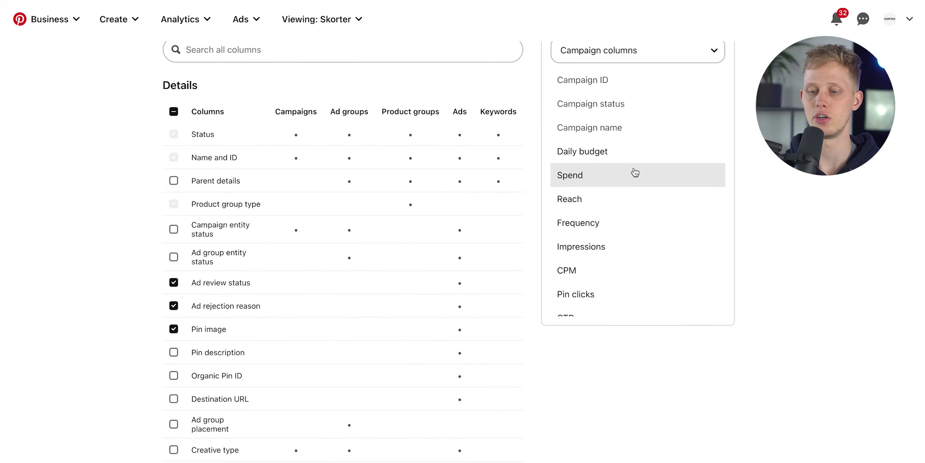
scroll(634, 262, down, 3)
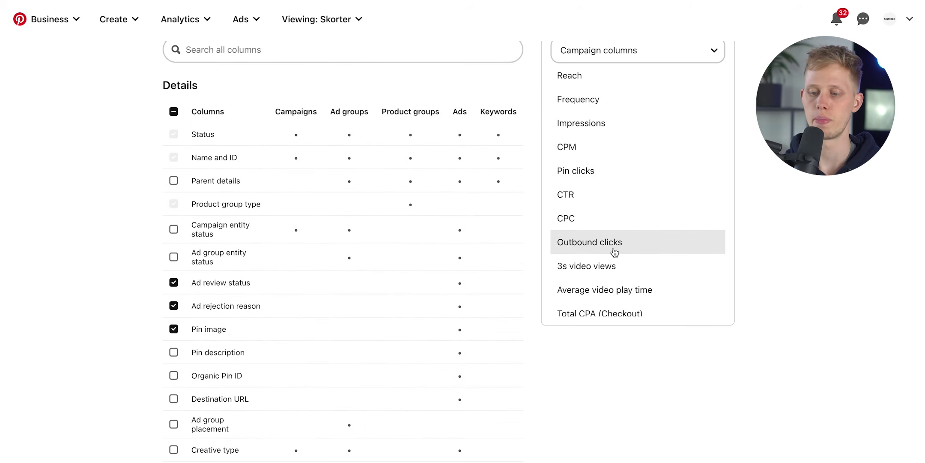
scroll(620, 289, down, 2)
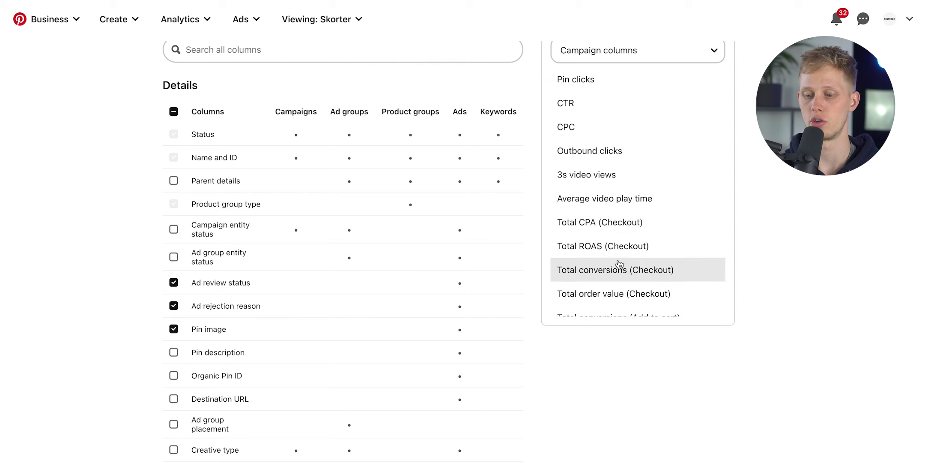
scroll(592, 215, down, 1)
drag(593, 282, 601, 193)
drag(616, 308, 616, 192)
scroll(610, 245, up, 5)
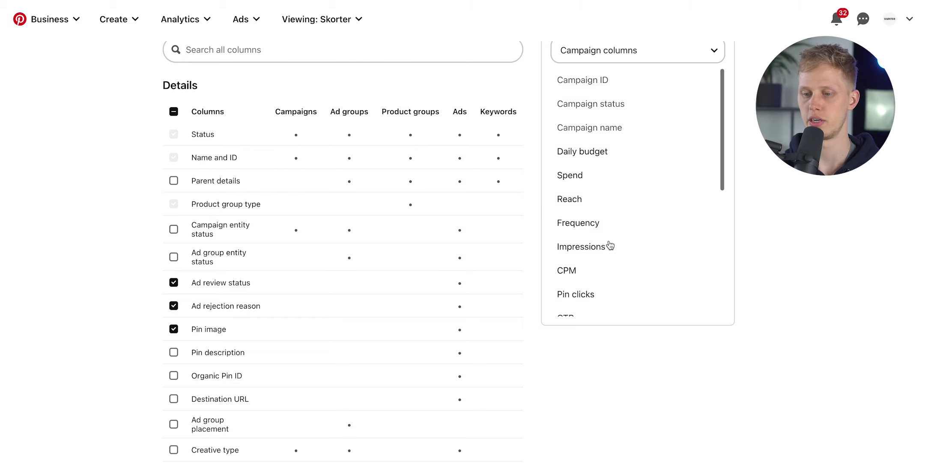
Save the custom table with the selected columns and their new order
scroll(610, 245, down, 5)
scroll(831, 300, down, 20)
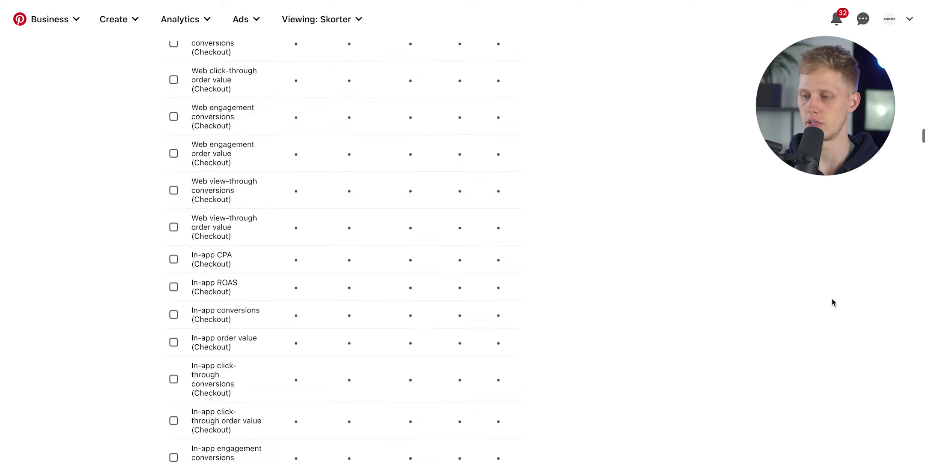
scroll(890, 448, down, 9)
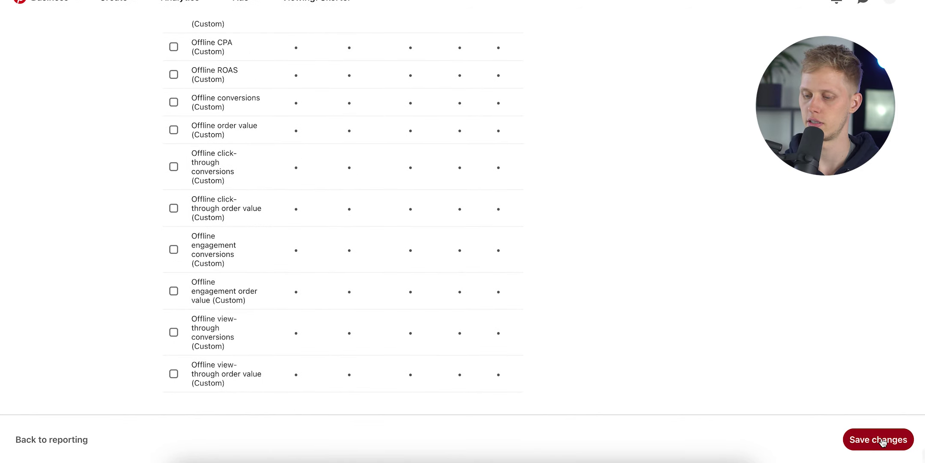
click(883, 439)
Open the ads reporting page and switch the campaign table to the newly saved custom table
click(239, 4)
click(236, 109)
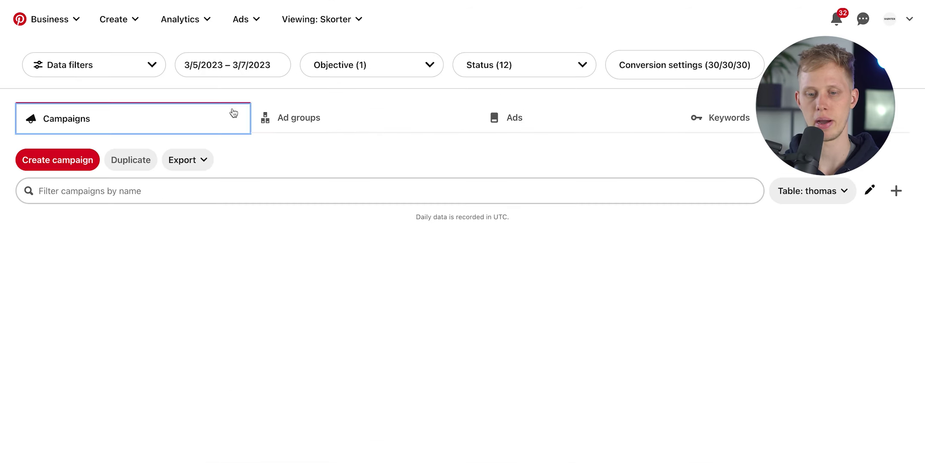
click(838, 371)
click(694, 427)
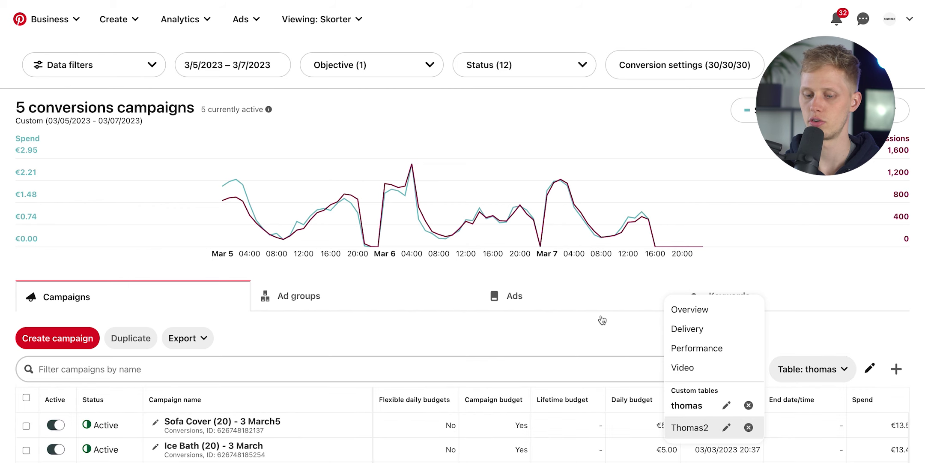
Set the reporting date range to Last 7 days
scroll(590, 365, down, 4)
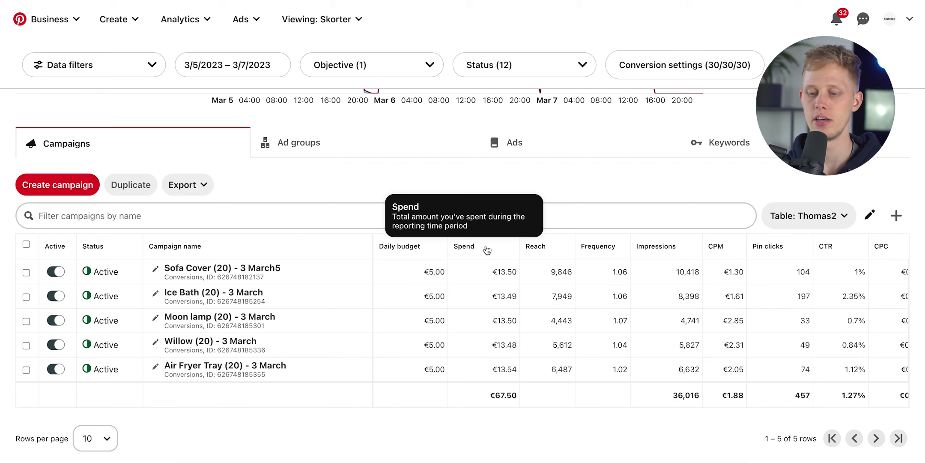
click(214, 66)
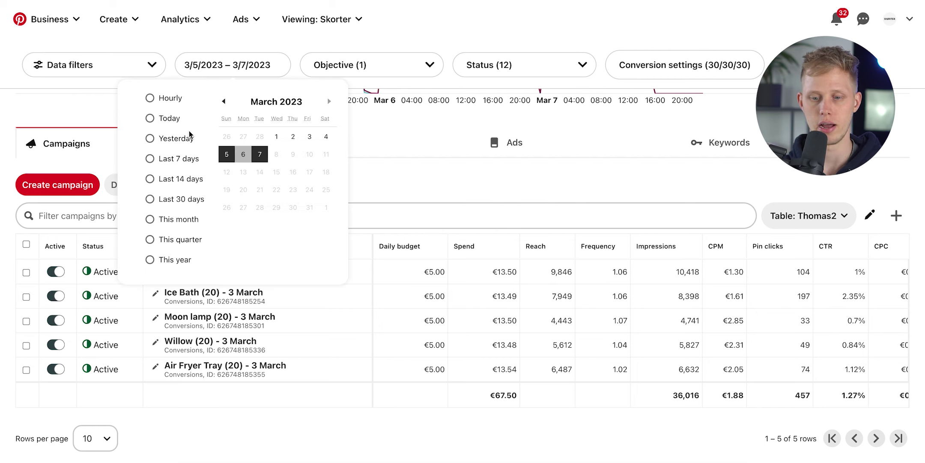
click(150, 158)
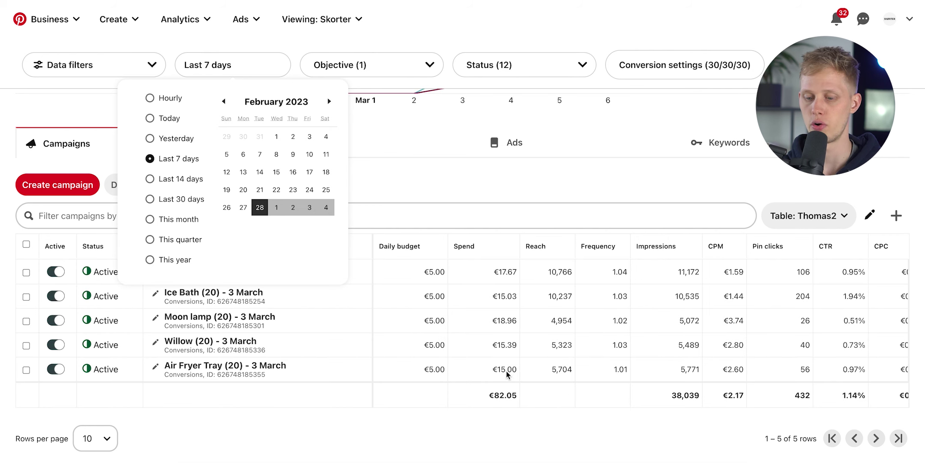
click(507, 437)
Examine each campaign's spend, reach, frequency, impressions, CPM, pin clicks, CTR and CPC in the custom table
mouse_move(562, 257)
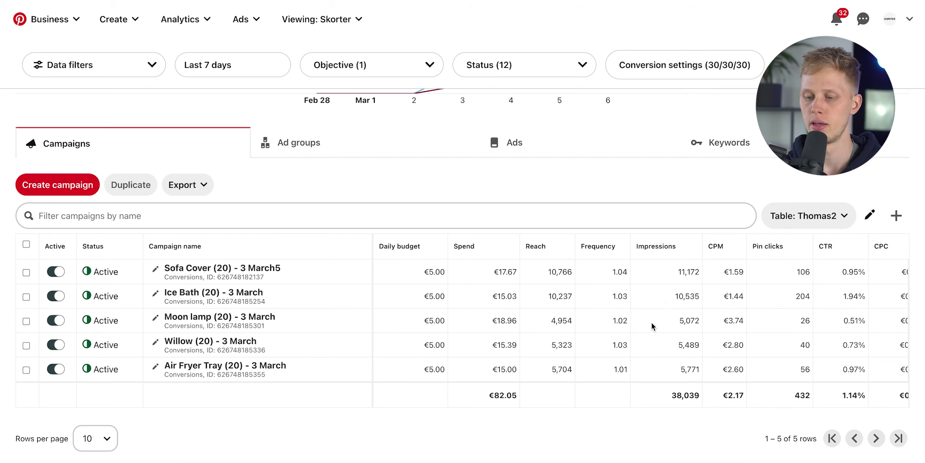
scroll(651, 323, right, 2)
mouse_move(636, 251)
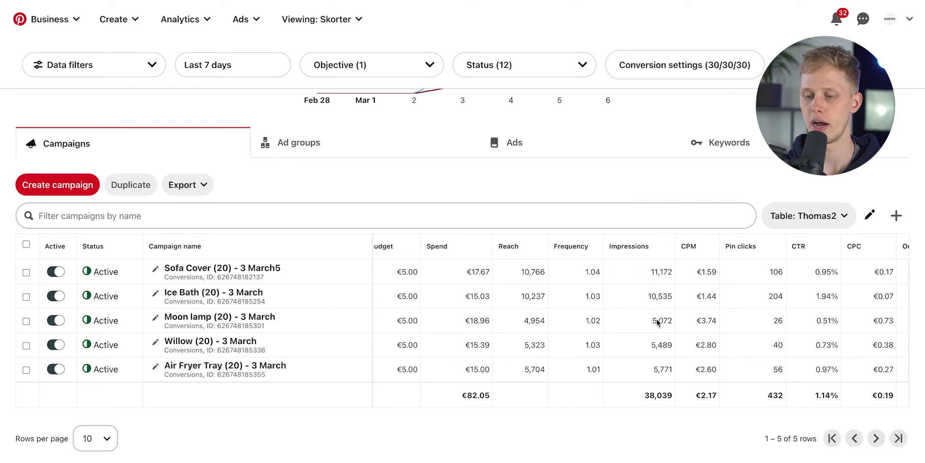
mouse_move(580, 255)
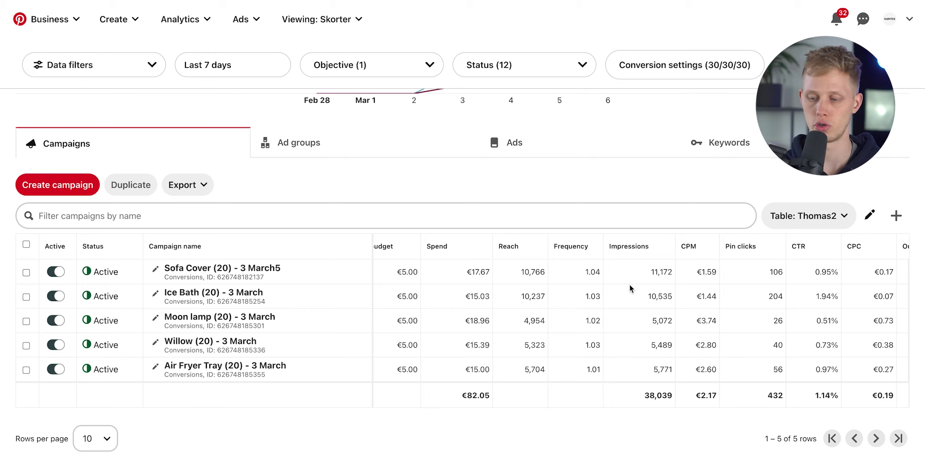
scroll(686, 292, right, 2)
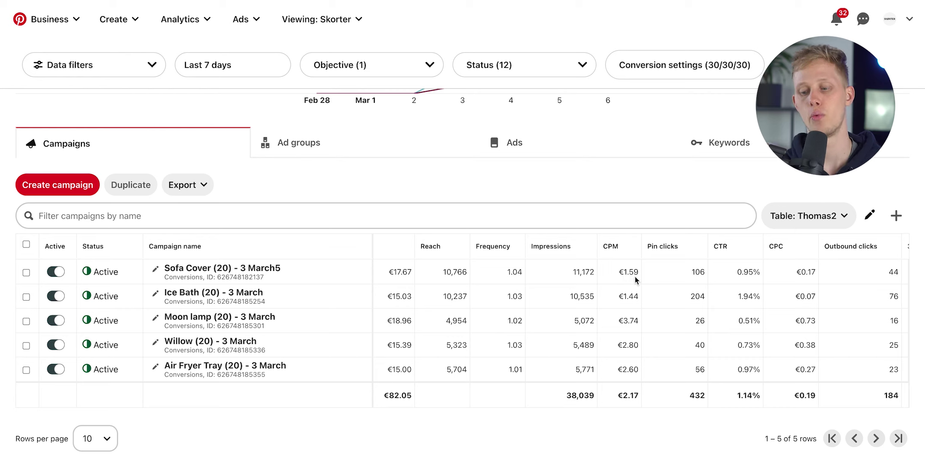
scroll(666, 281, right, 3)
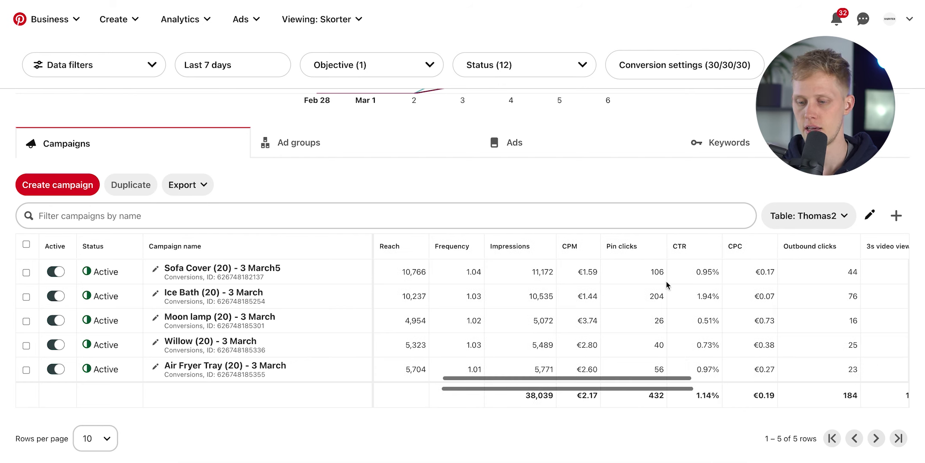
scroll(653, 276, right, 2)
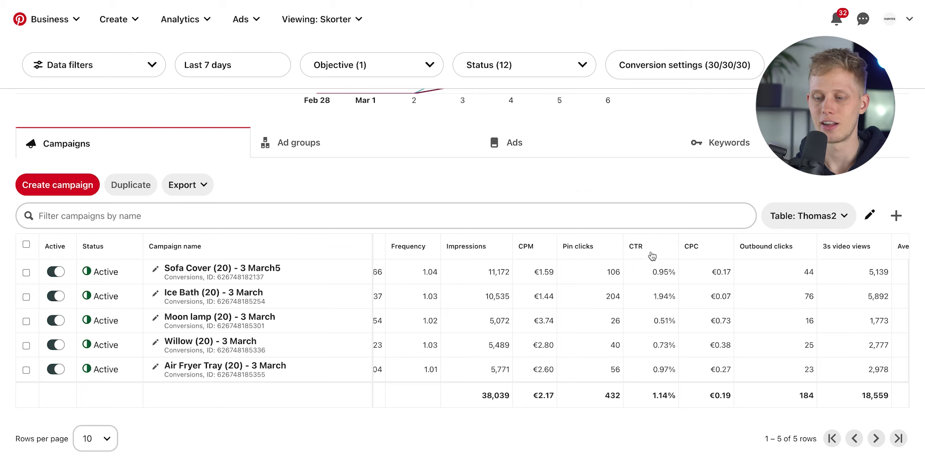
mouse_move(650, 256)
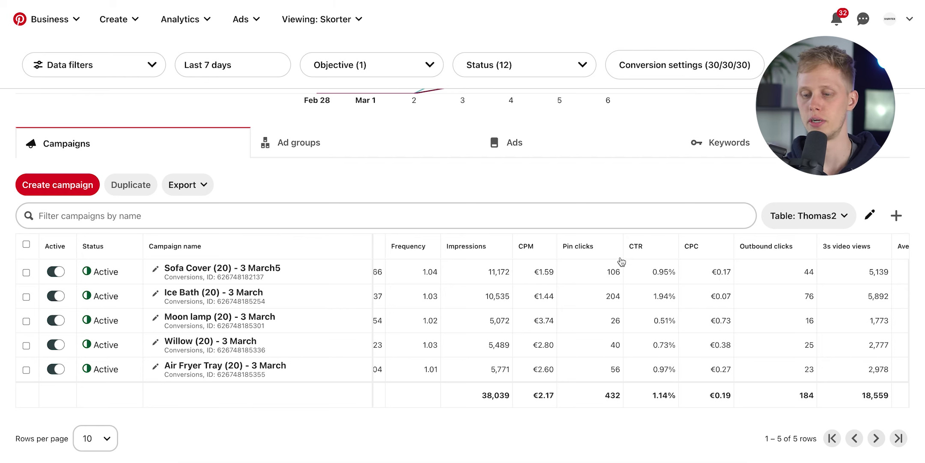
Examine the outbound clicks, video views, average play time, Total conversions, CPA, ROAS and order value columns per campaign
scroll(777, 295, right, 3)
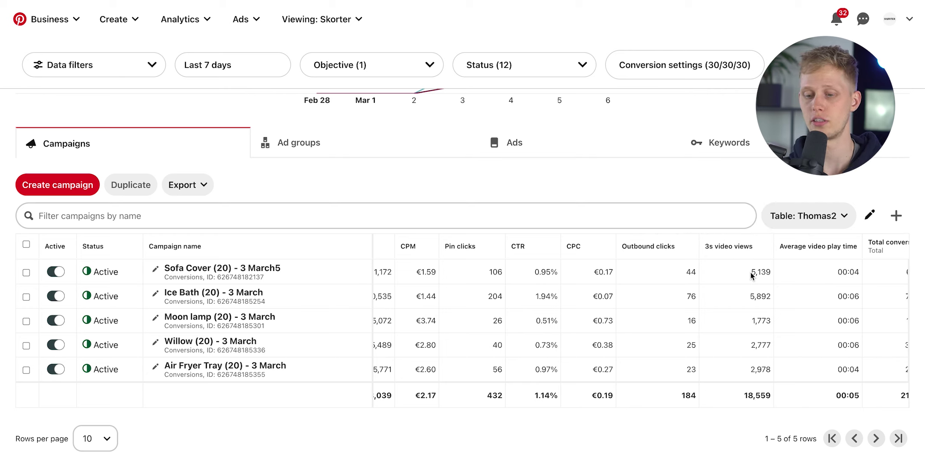
scroll(682, 263, left, 2)
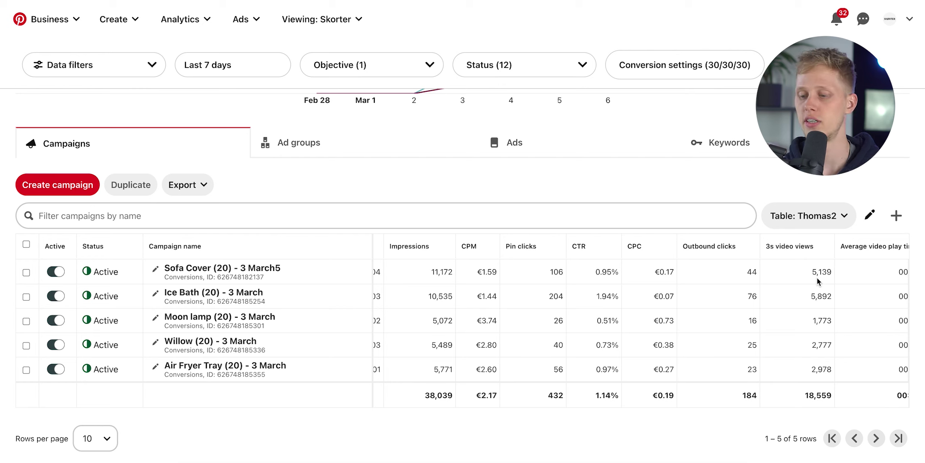
scroll(817, 277, right, 1)
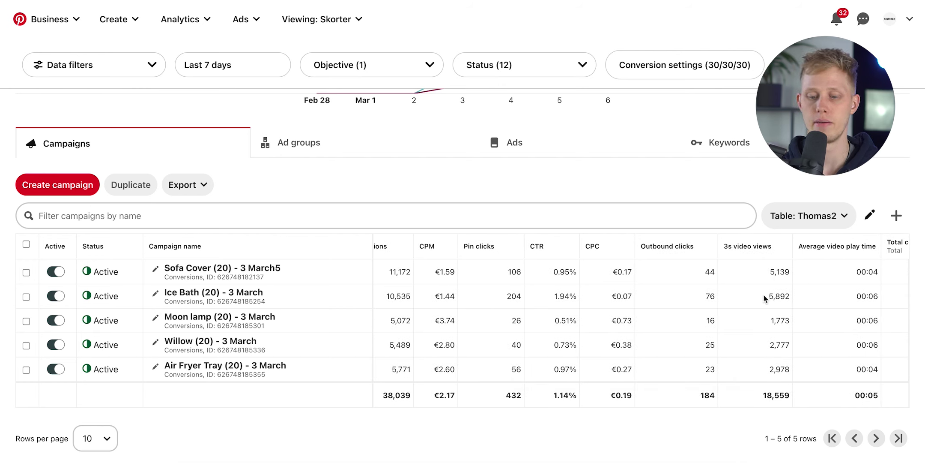
scroll(818, 287, right, 1)
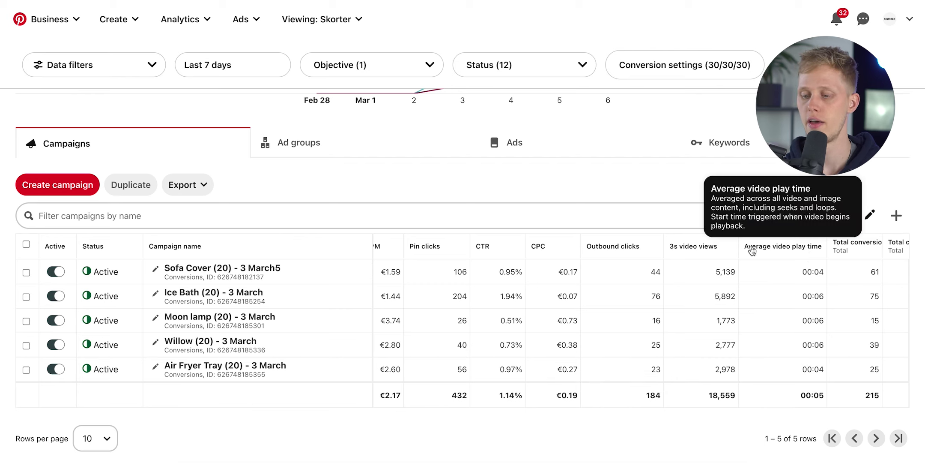
scroll(793, 281, right, 1)
scroll(793, 277, right, 3)
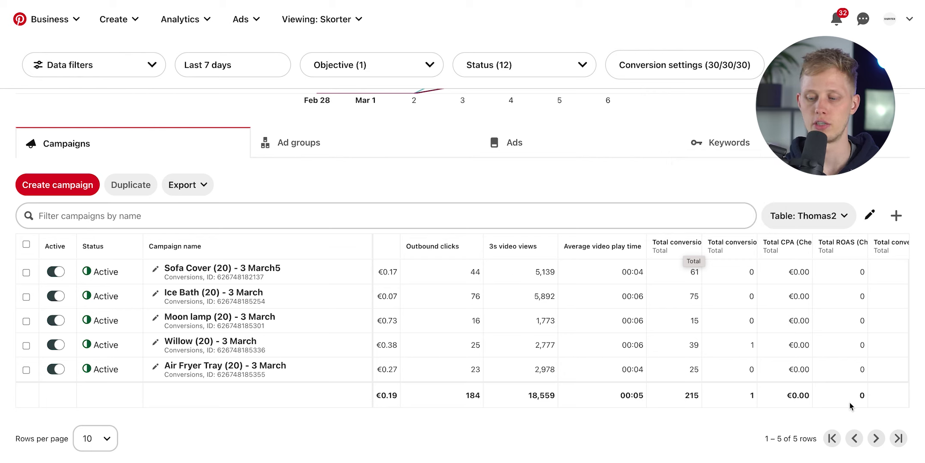
mouse_move(722, 242)
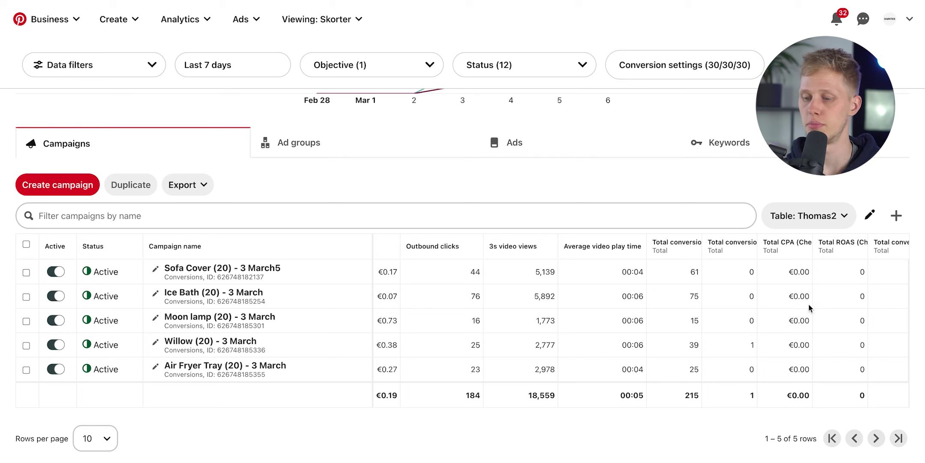
scroll(780, 280, right, 4)
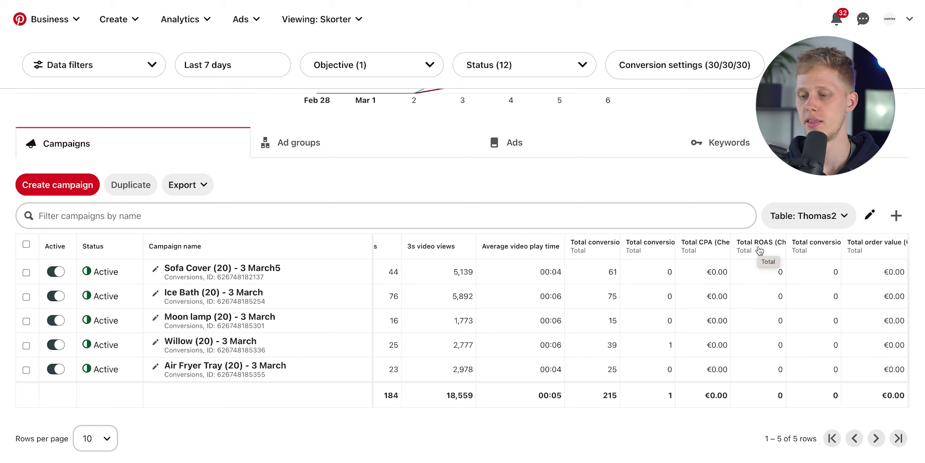
mouse_move(760, 251)
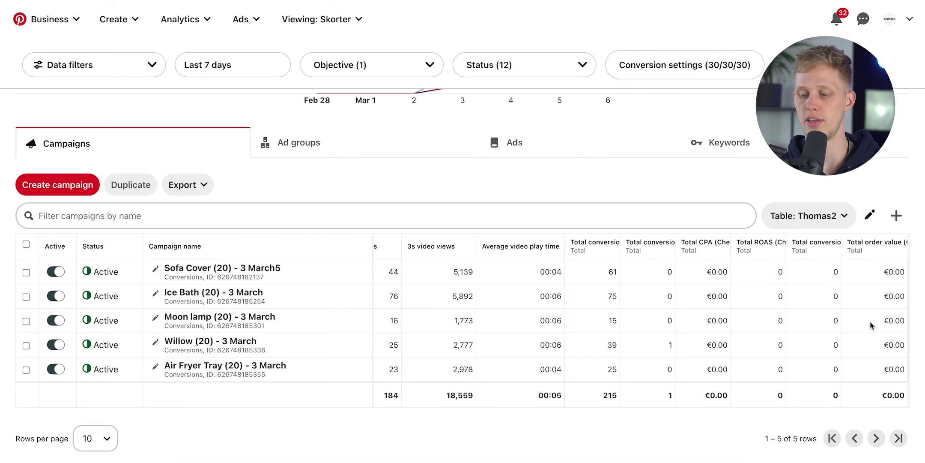
Shrink the Campaign name column to fit its contents so more metric columns fit in the table
scroll(725, 298, left, 10)
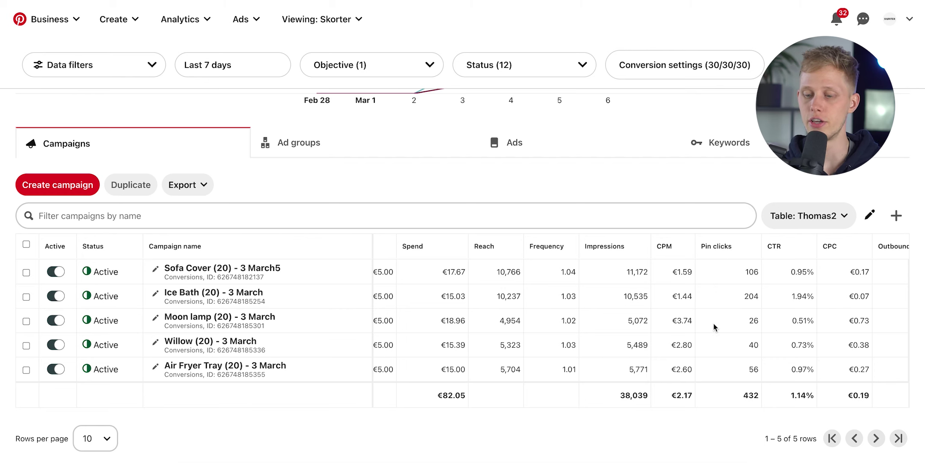
scroll(714, 323, right, 5)
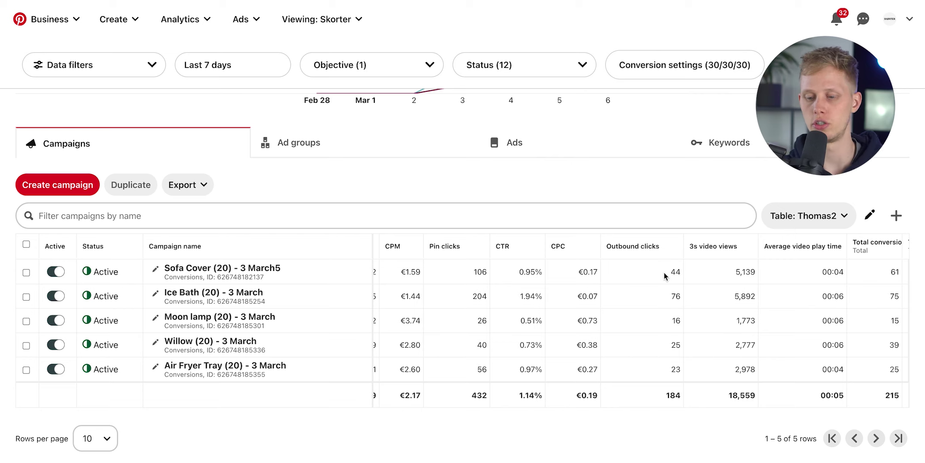
scroll(521, 273, left, 5)
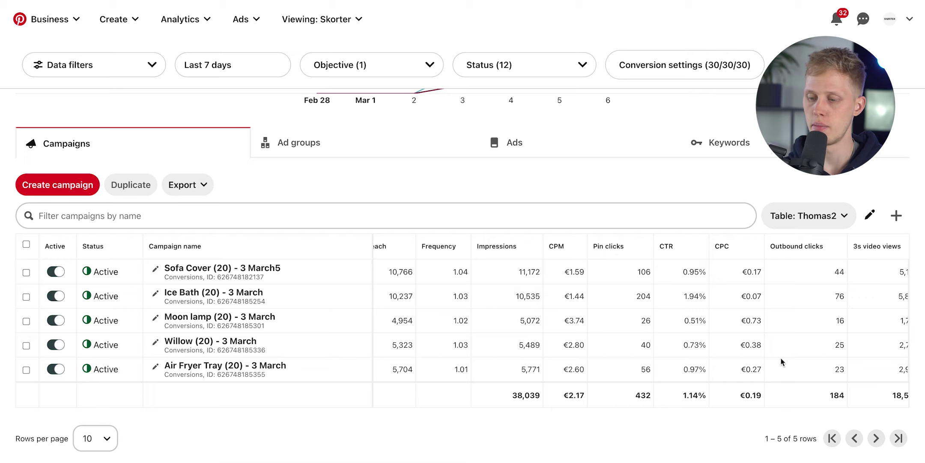
scroll(781, 357, right, 5)
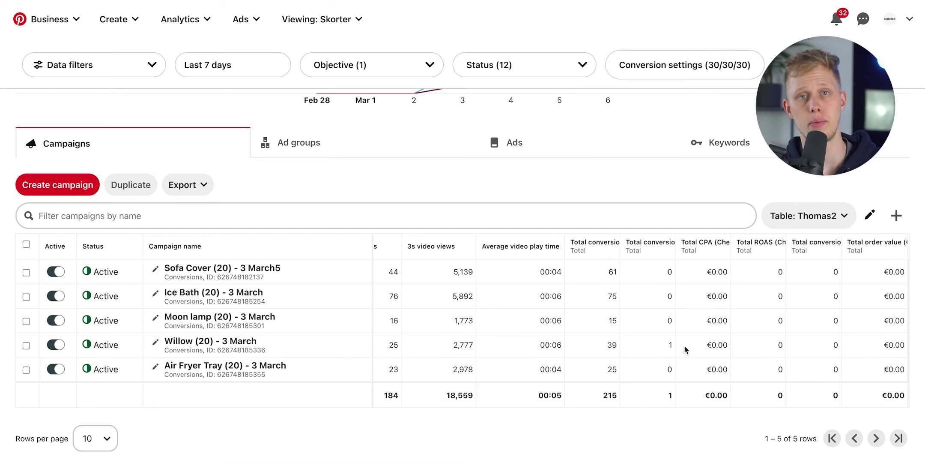
scroll(620, 340, left, 5)
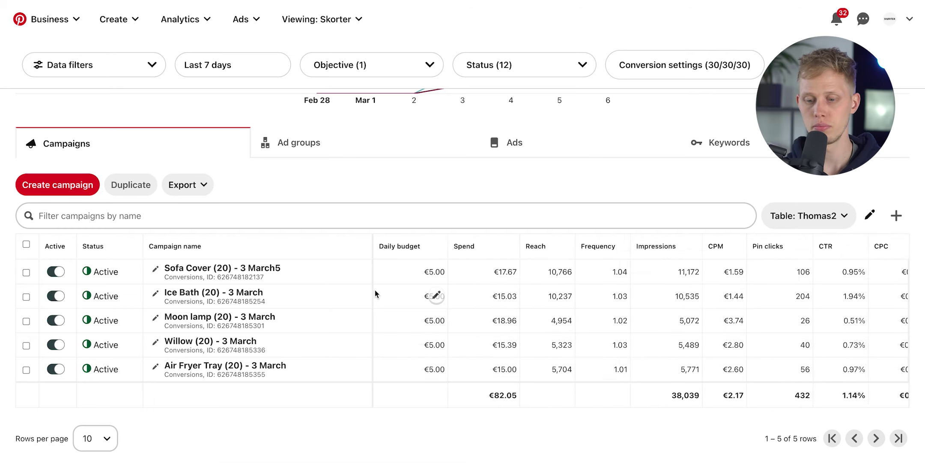
double_click(371, 241)
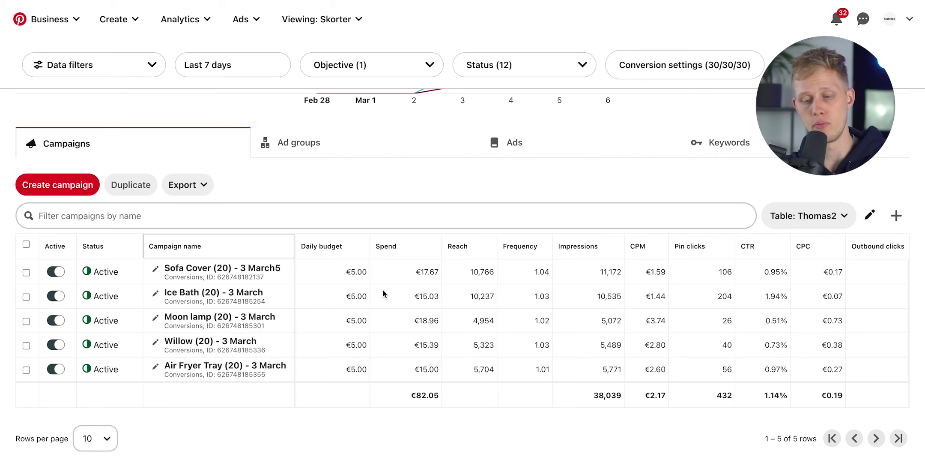
Compare the campaigns across the metric and conversion columns and sort them by CPC in descending order
scroll(377, 291, right, 5)
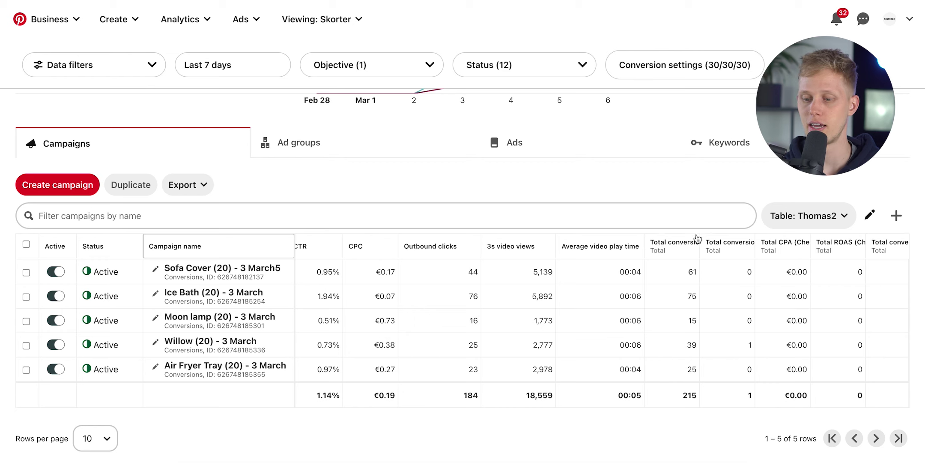
mouse_move(697, 241)
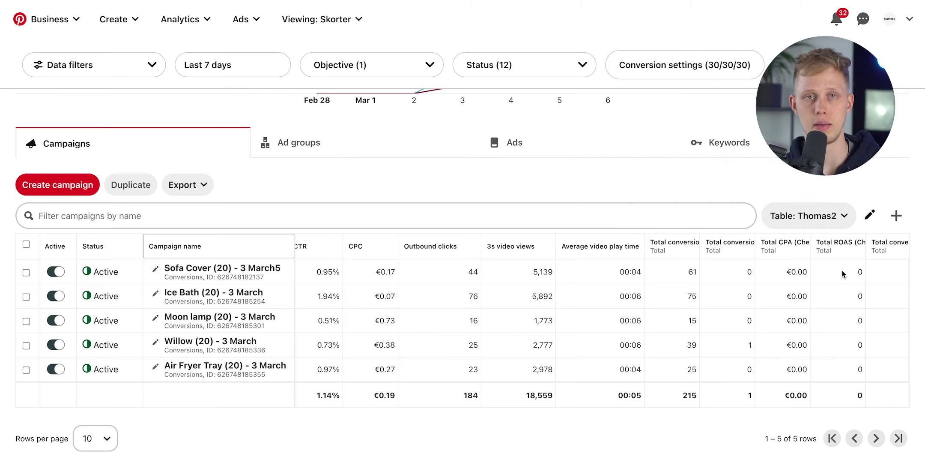
scroll(399, 329, left, 10)
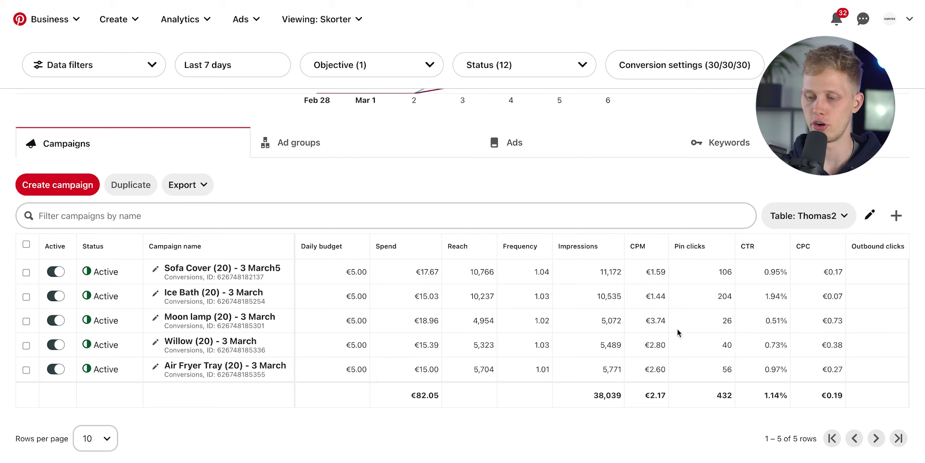
scroll(700, 333, right, 3)
scroll(700, 333, right, 5)
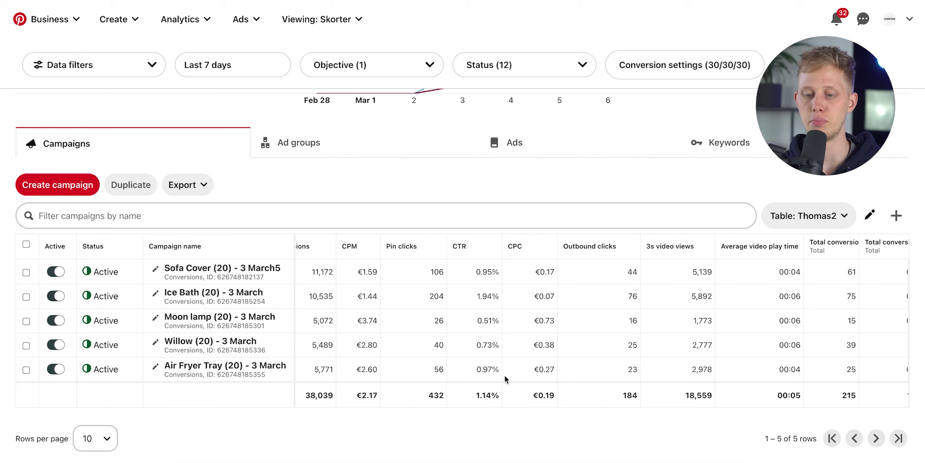
scroll(489, 351, left, 3)
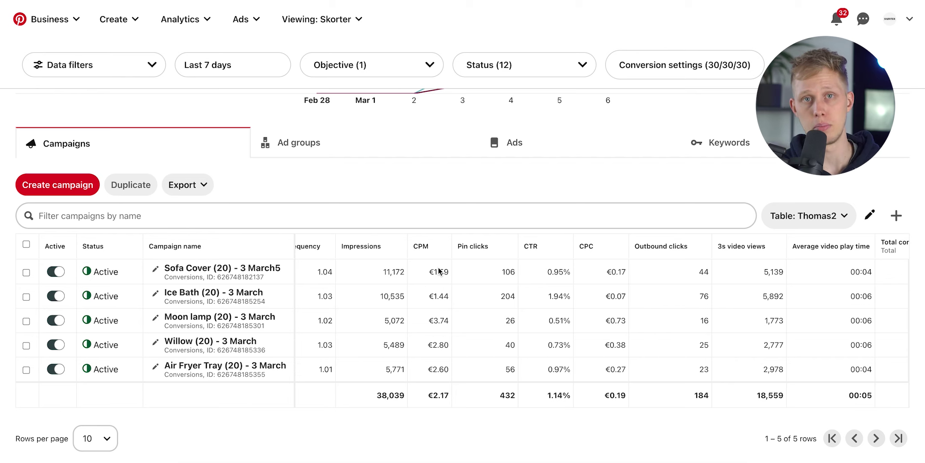
scroll(439, 270, left, 2)
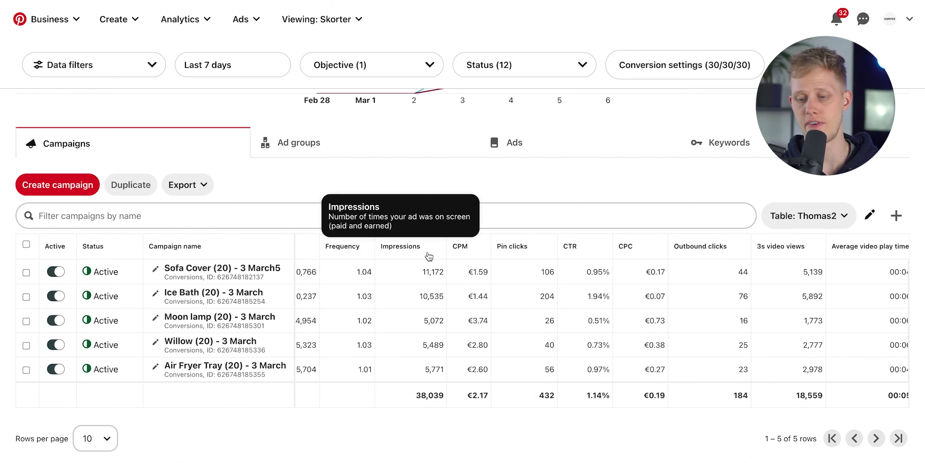
click(645, 254)
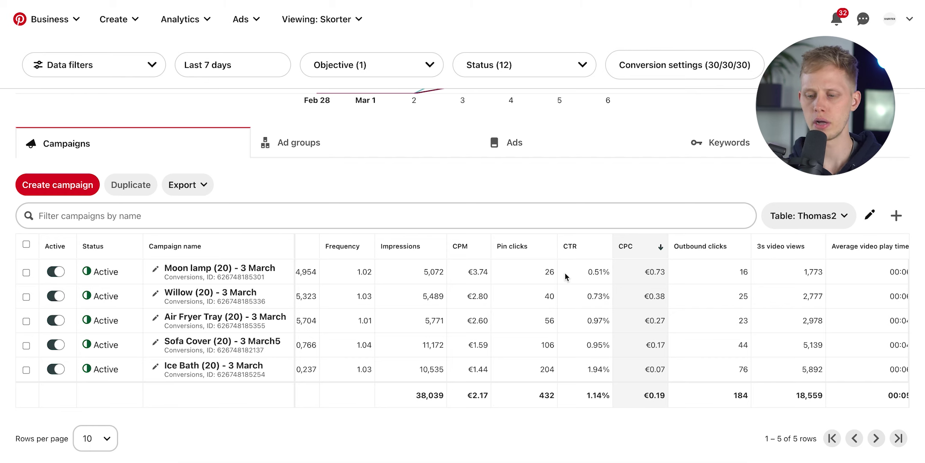
Set the reporting date range to March 5–6, 2023 and examine the campaigns' CTR and CPC for those days
click(258, 70)
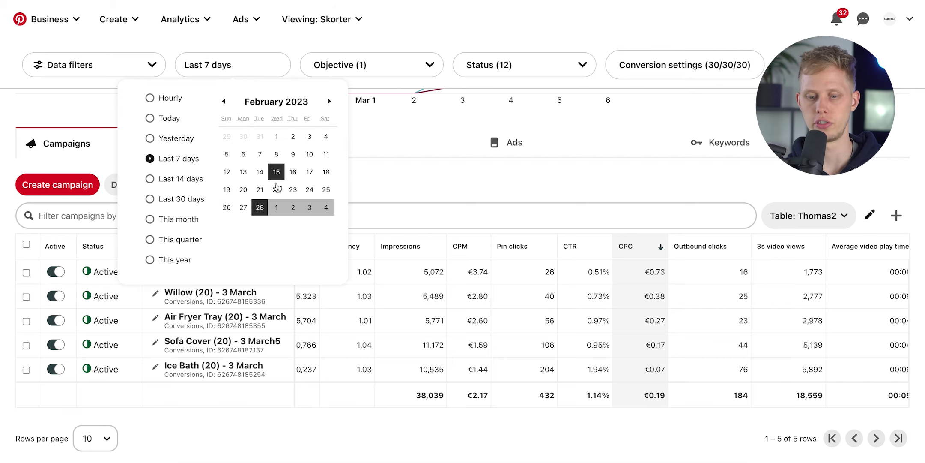
click(330, 102)
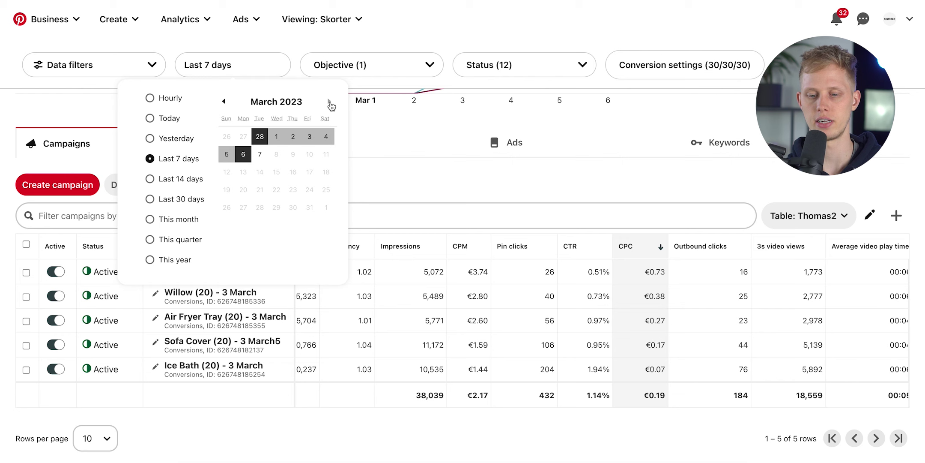
click(229, 154)
click(243, 155)
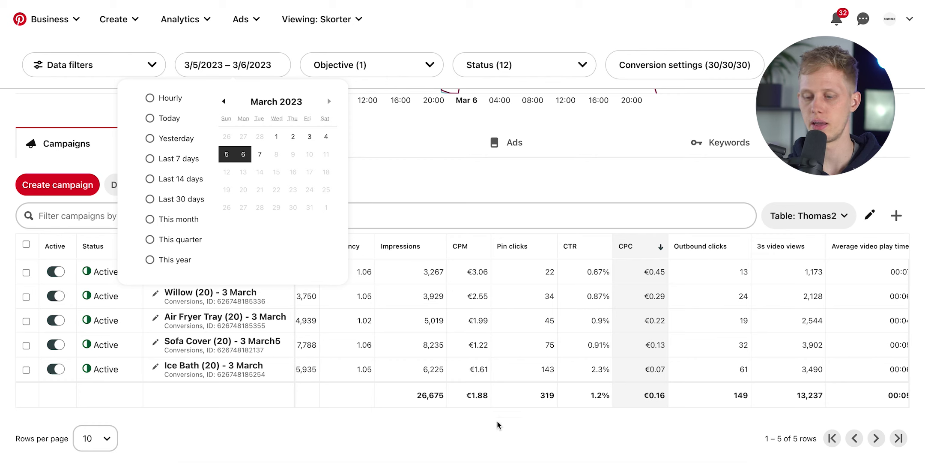
click(506, 441)
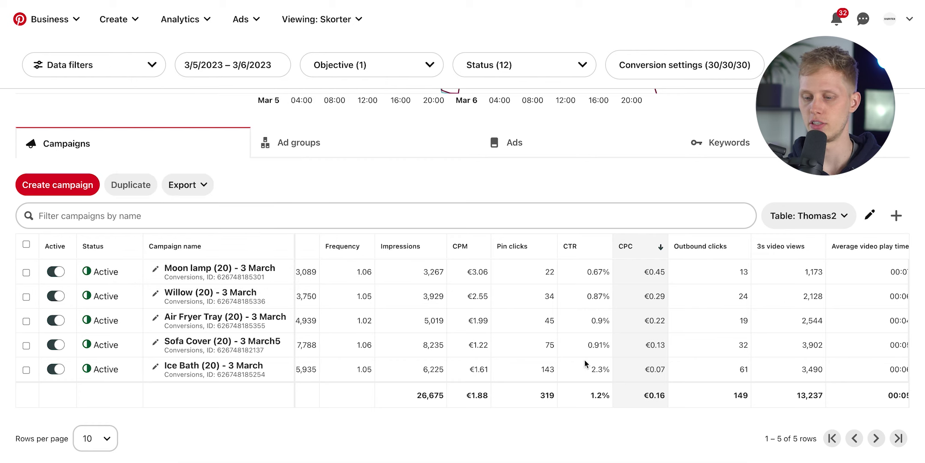
mouse_move(574, 260)
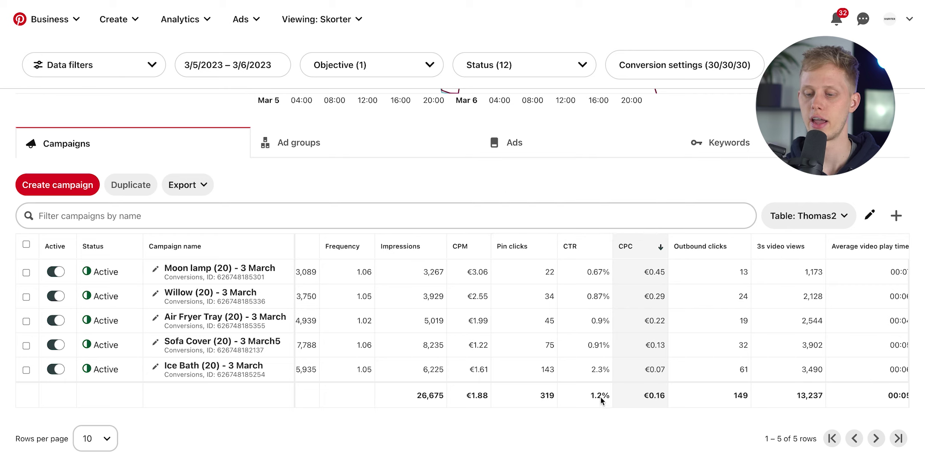
Switch the reporting period back to Last 7 days and compare the campaigns' cost, click, video and conversion columns
click(255, 70)
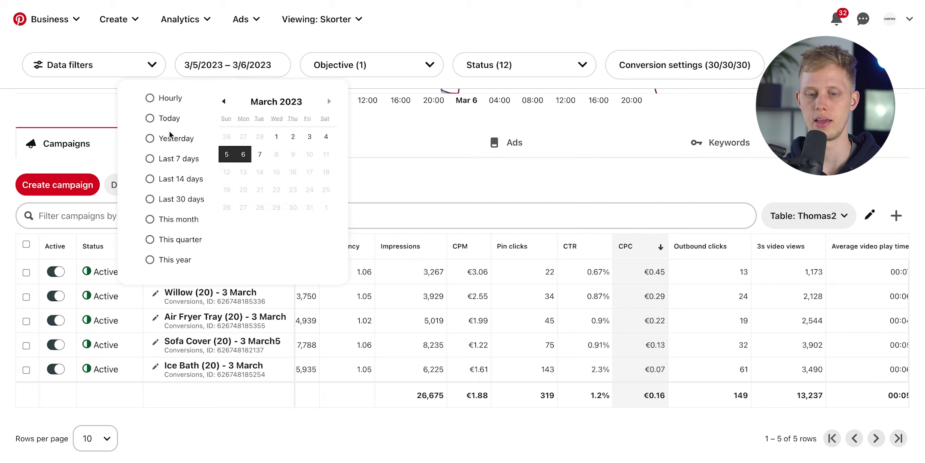
click(151, 159)
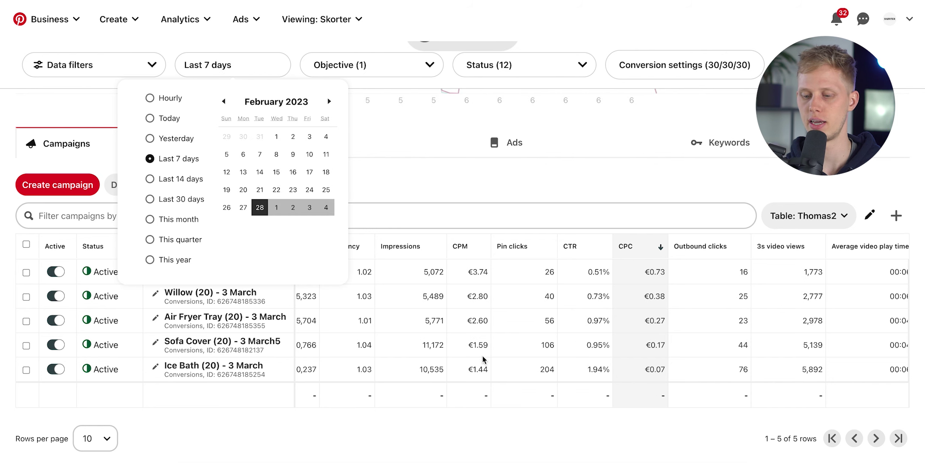
click(591, 426)
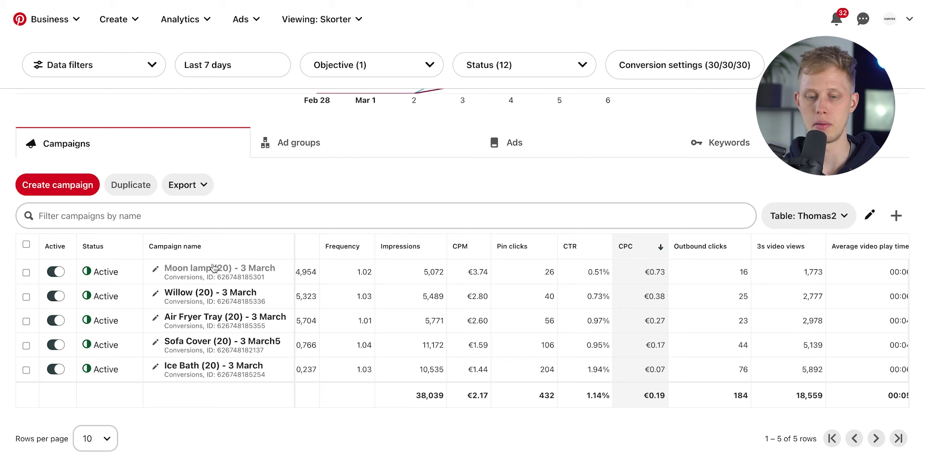
scroll(406, 366, left, 5)
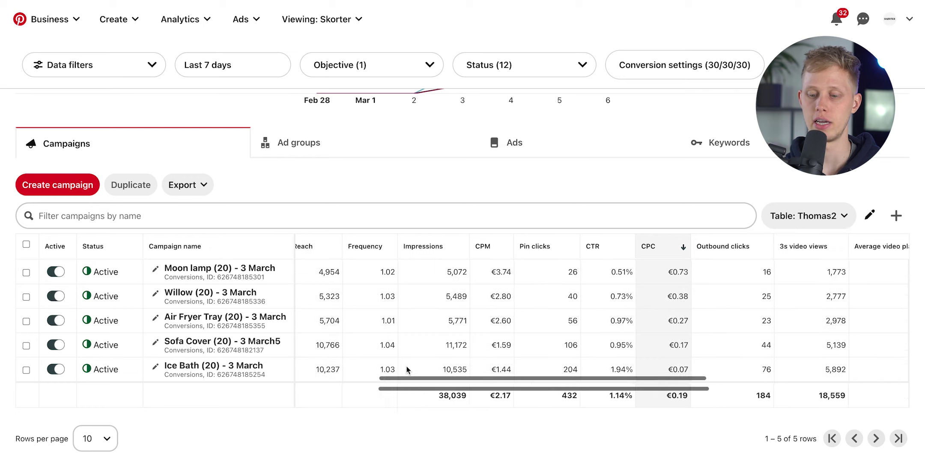
scroll(424, 276, right, 5)
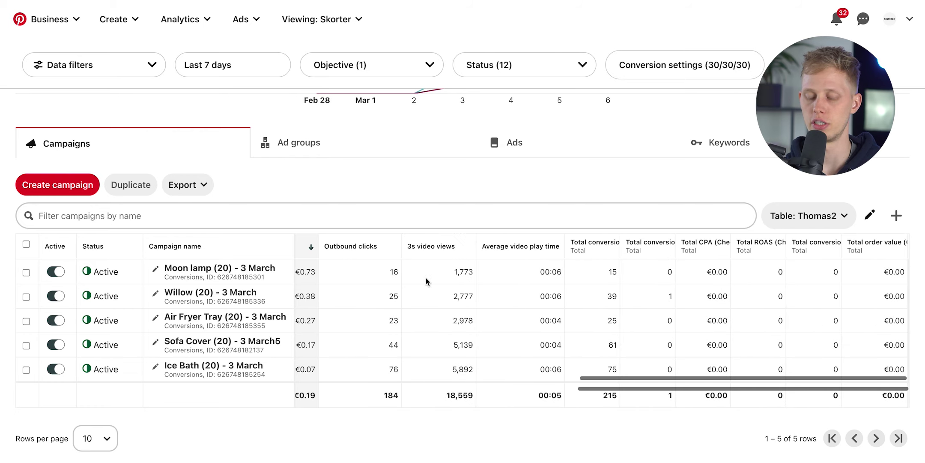
scroll(419, 278, left, 5)
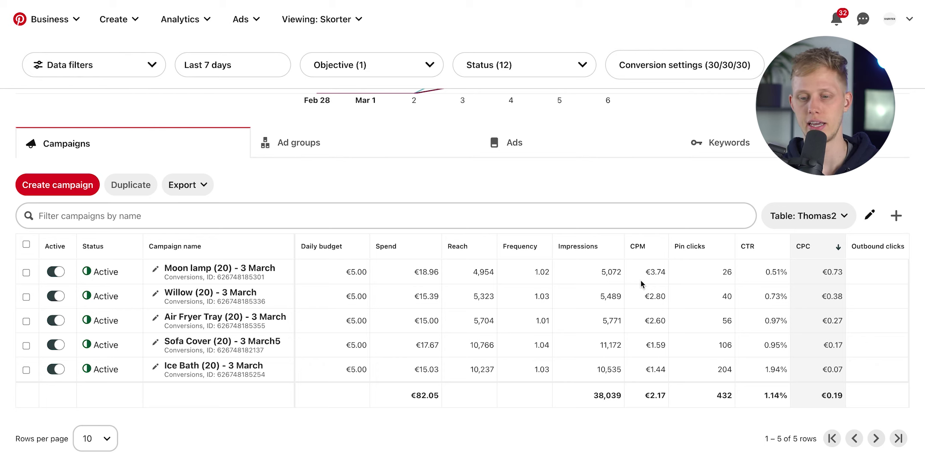
mouse_move(614, 246)
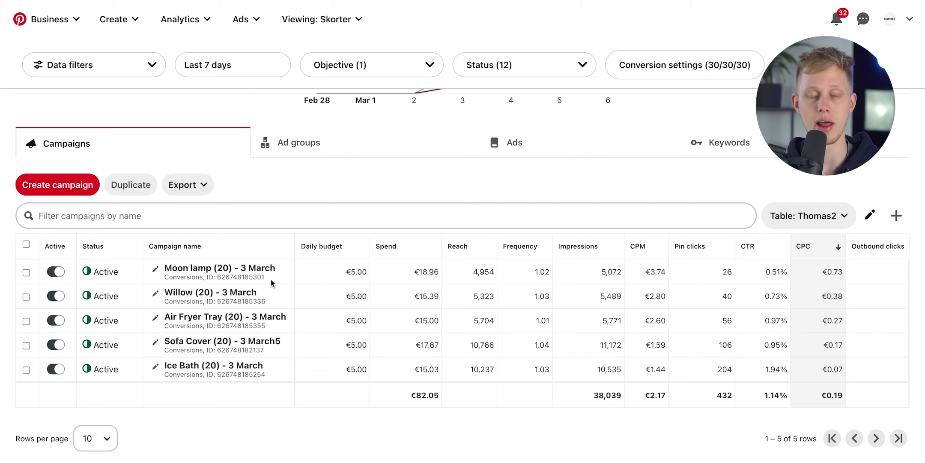
Open the ads of the Moon lamp (20) - 3 March campaign and examine each ad's CTR, CPC, outbound clicks and video metrics
click(26, 272)
click(497, 146)
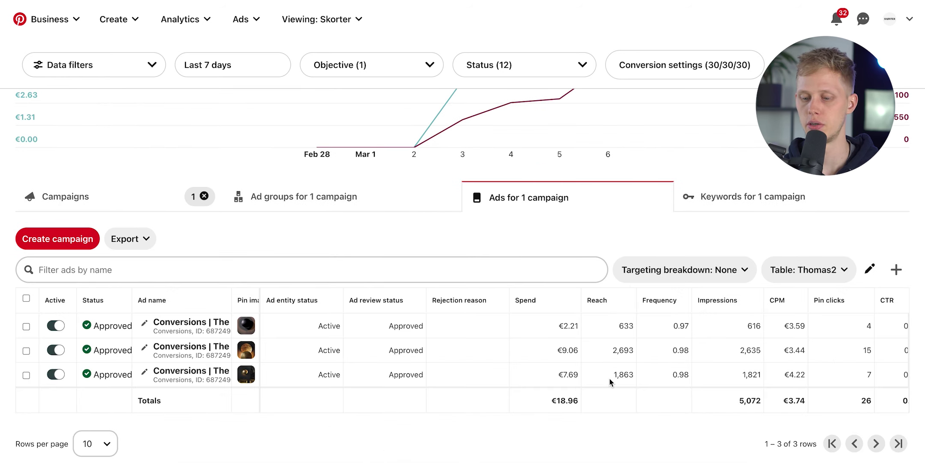
scroll(610, 378, right, 10)
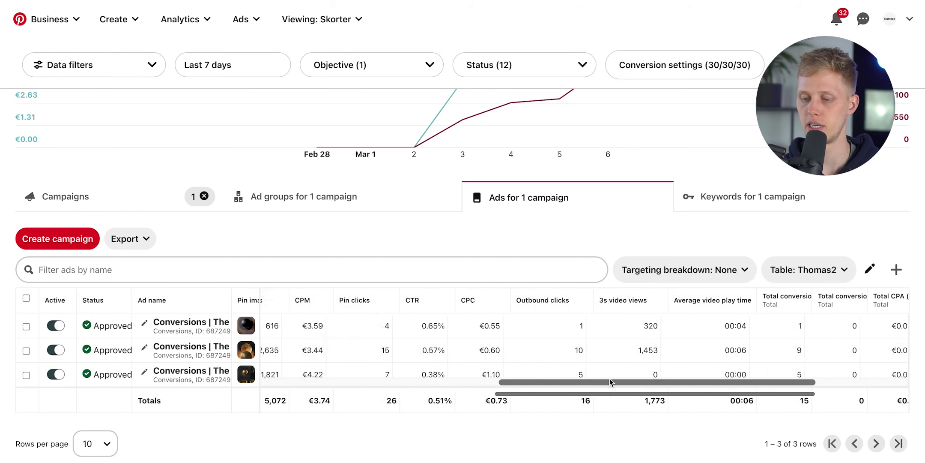
scroll(693, 368, right, 3)
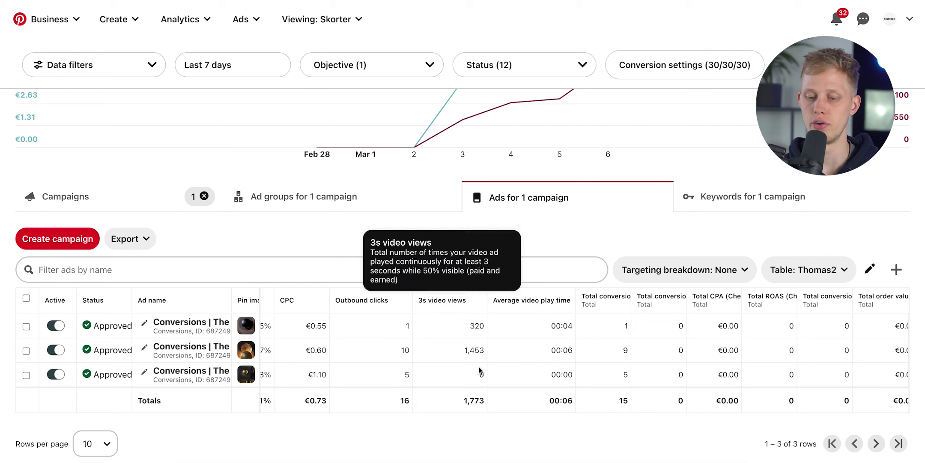
scroll(516, 351, left, 3)
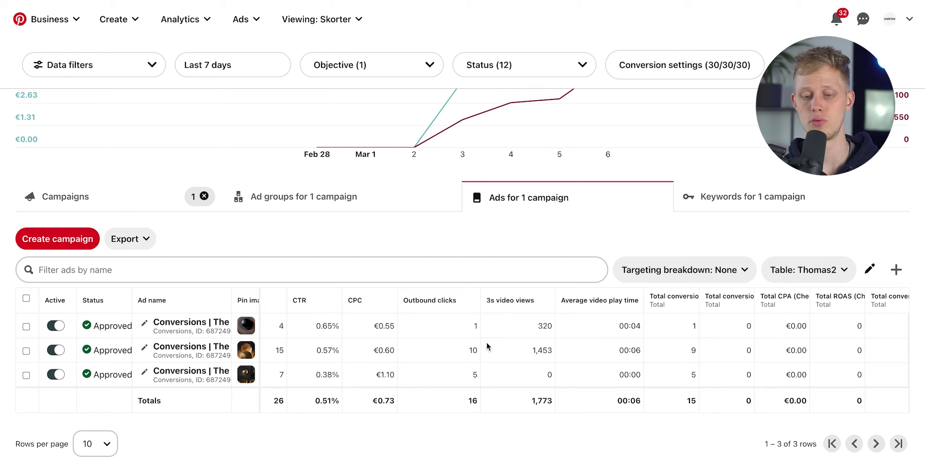
scroll(487, 342, left, 5)
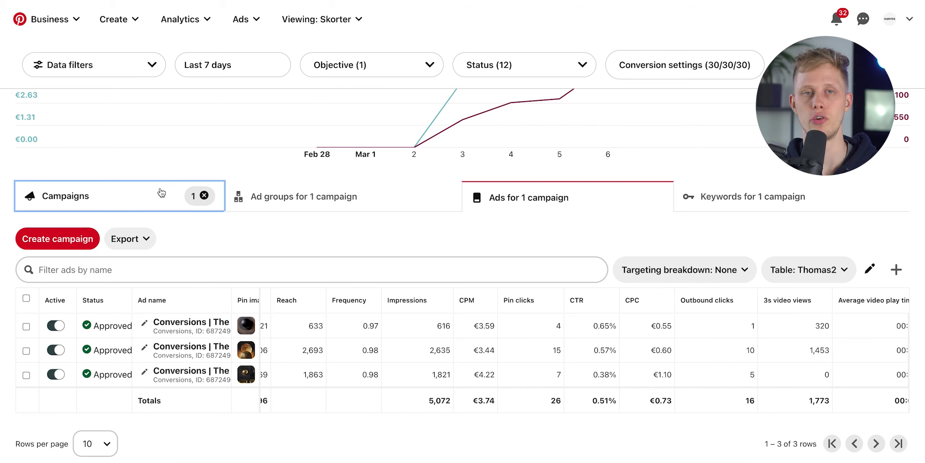
Return to the campaign list and compare Moon lamp's spend, CTR, CPC and outbound clicks with the other campaigns
click(155, 187)
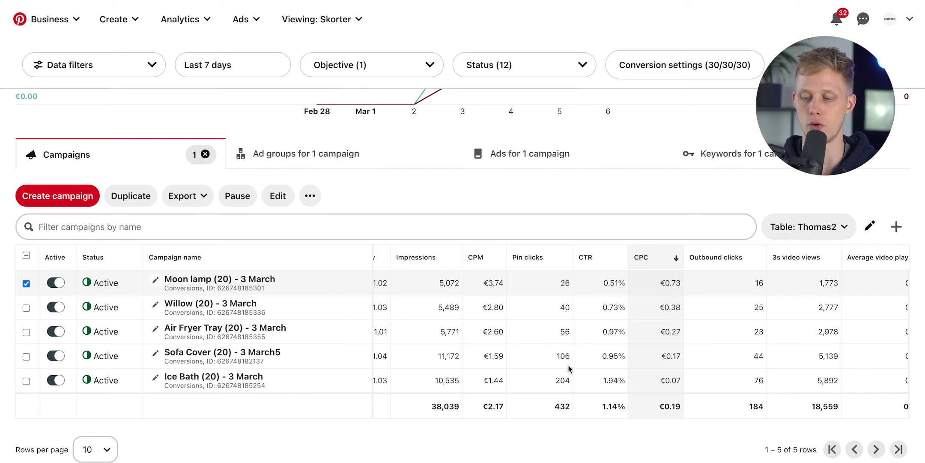
scroll(565, 363, left, 1)
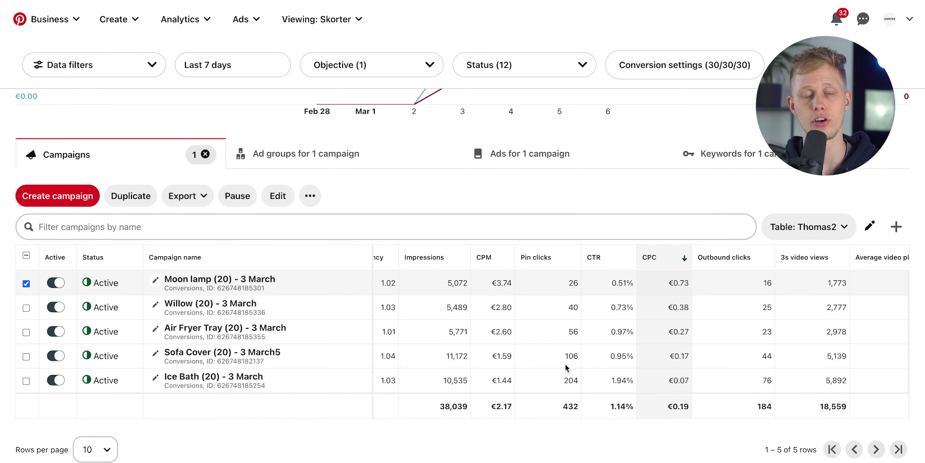
scroll(565, 364, left, 5)
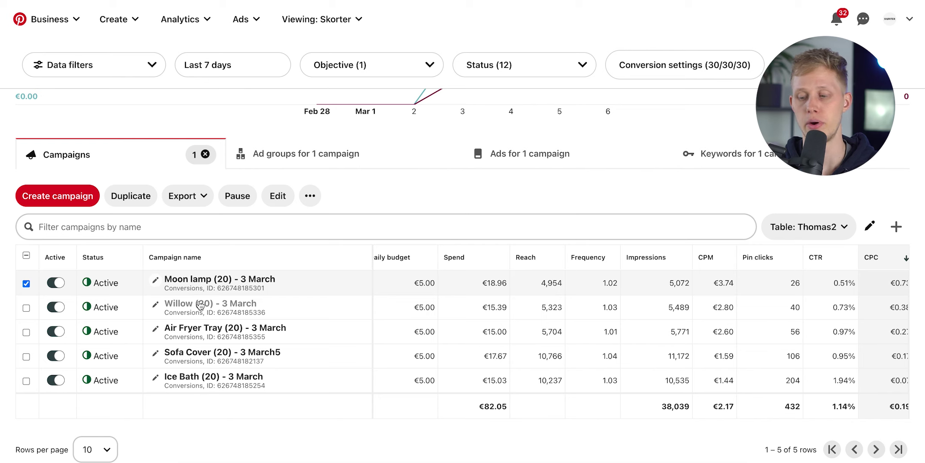
scroll(515, 322, right, 10)
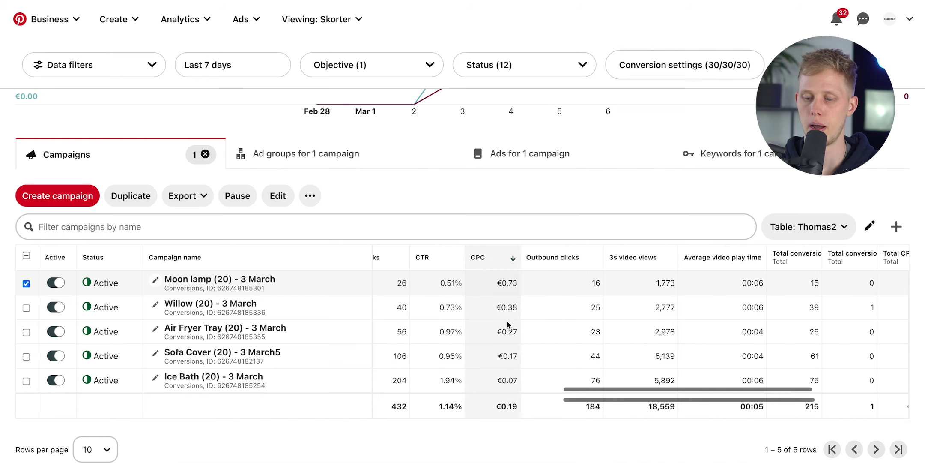
scroll(459, 283, left, 8)
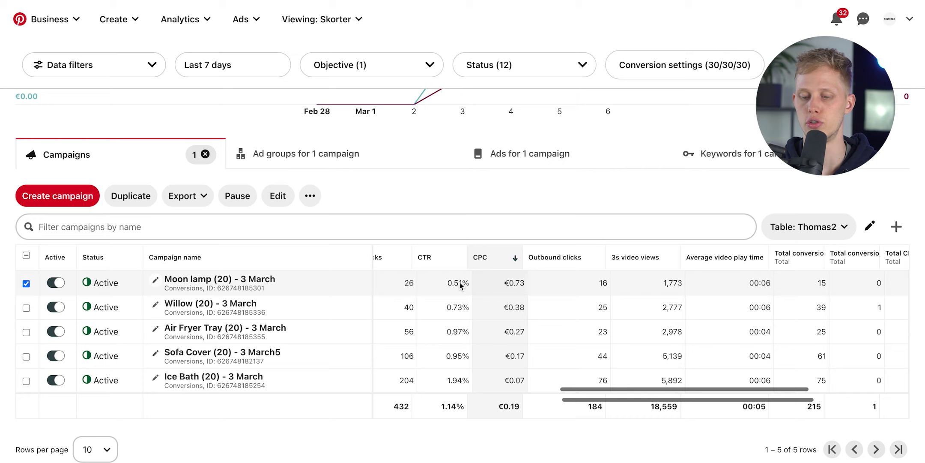
scroll(460, 282, left, 2)
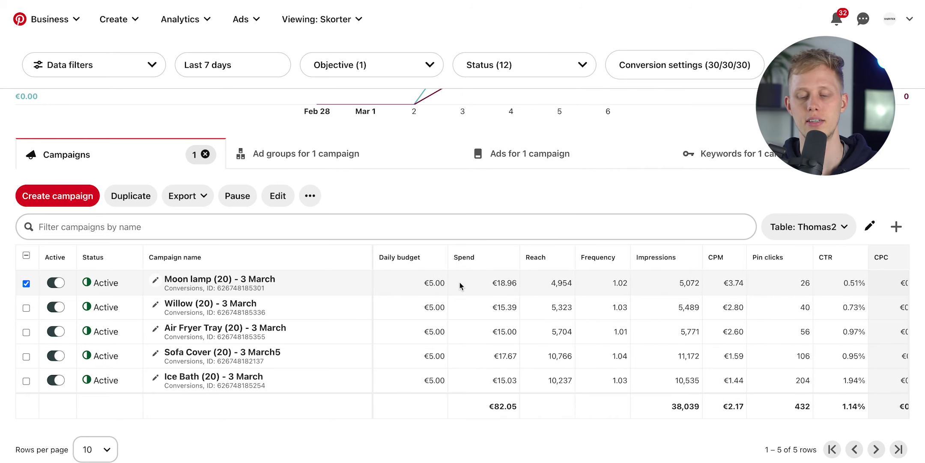
scroll(613, 328, right, 5)
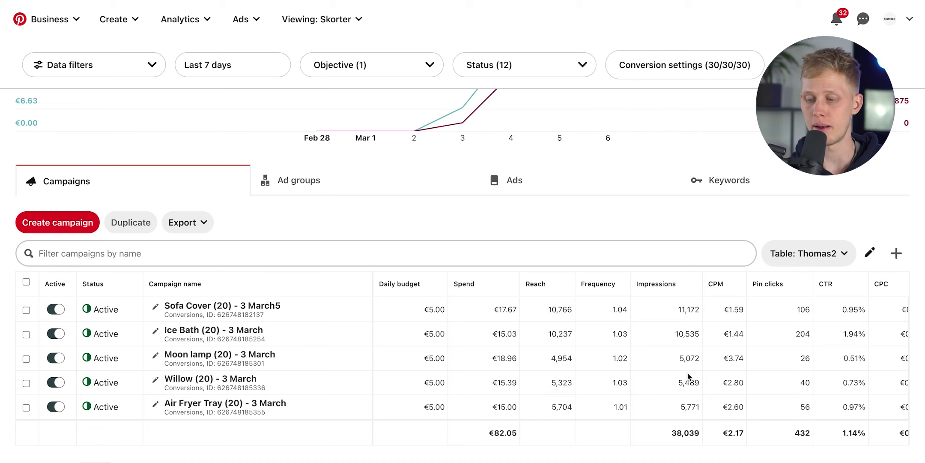
Select the Willow (20) - 3 March campaign and examine its spend, reach, CPM, CTR, CPC and outbound clicks
click(26, 382)
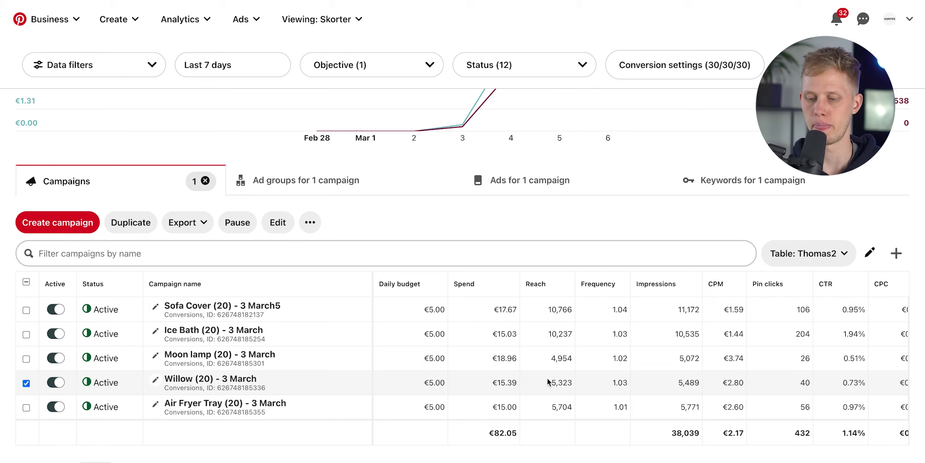
scroll(765, 381, right, 5)
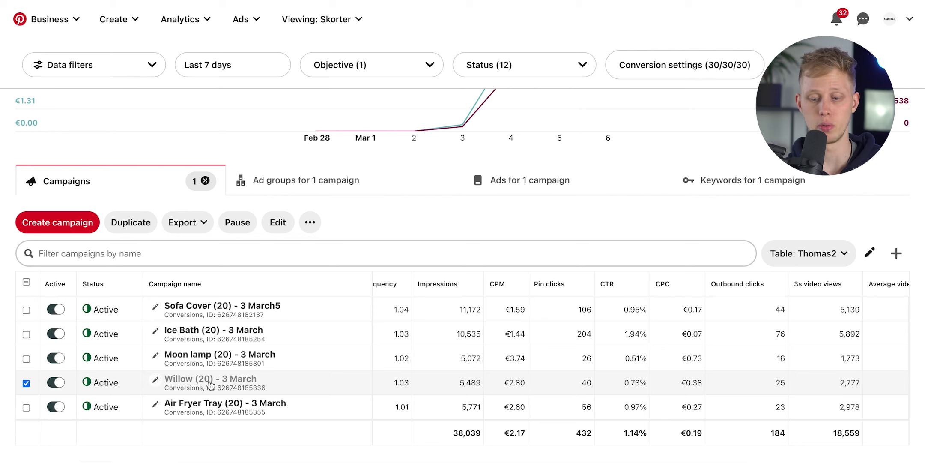
scroll(498, 378, left, 5)
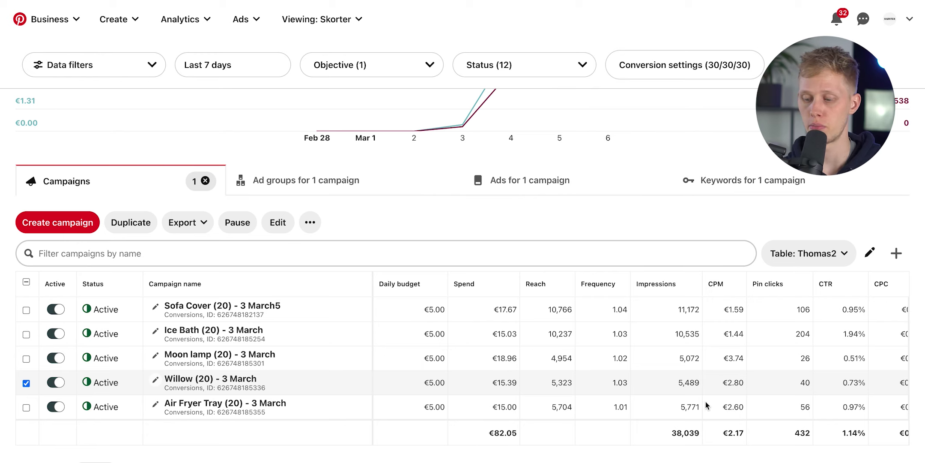
scroll(786, 385, right, 5)
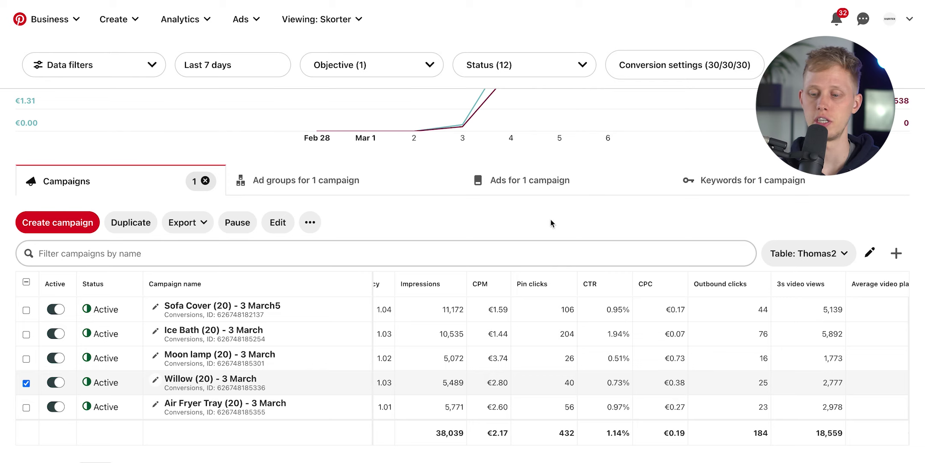
Open the Willow campaign's ads and compare their CTR, CPC, outbound clicks, 3s video views and average video play time
click(537, 188)
scroll(391, 302, down, 3)
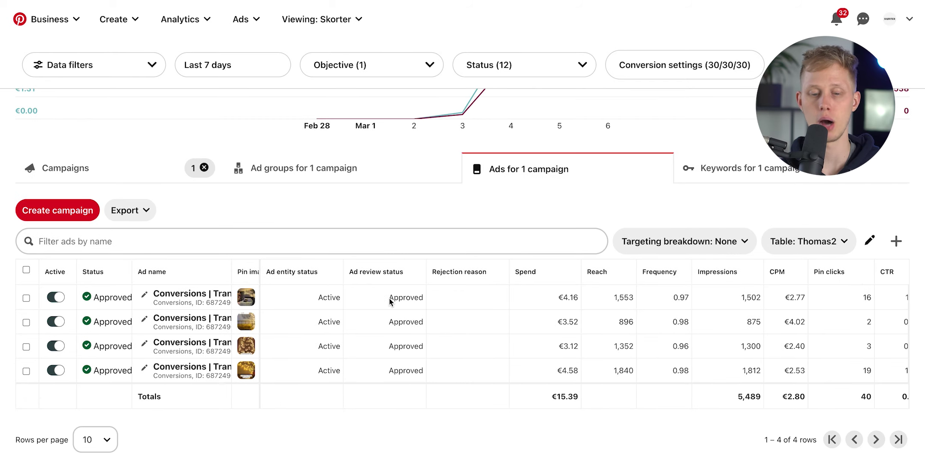
scroll(711, 361, right, 10)
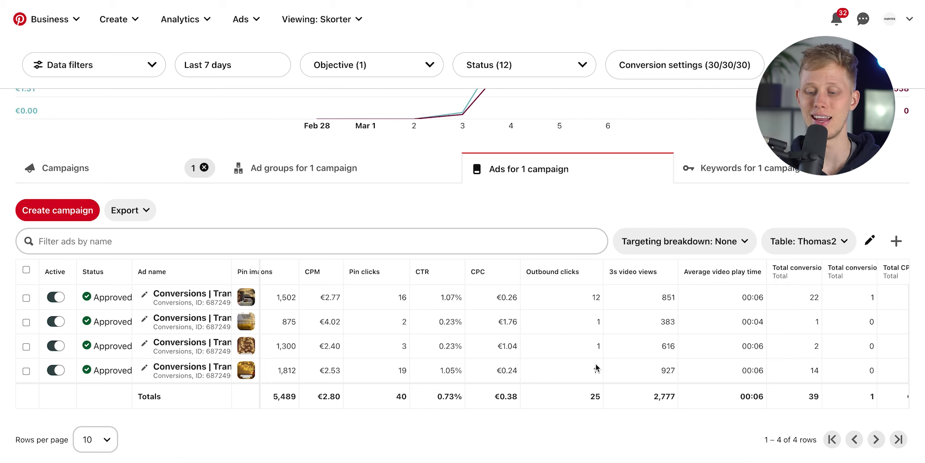
scroll(597, 368, left, 2)
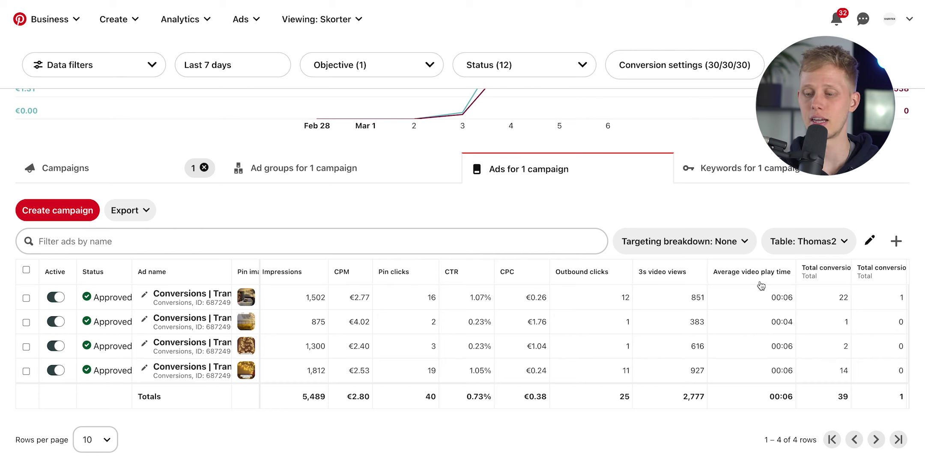
mouse_move(761, 284)
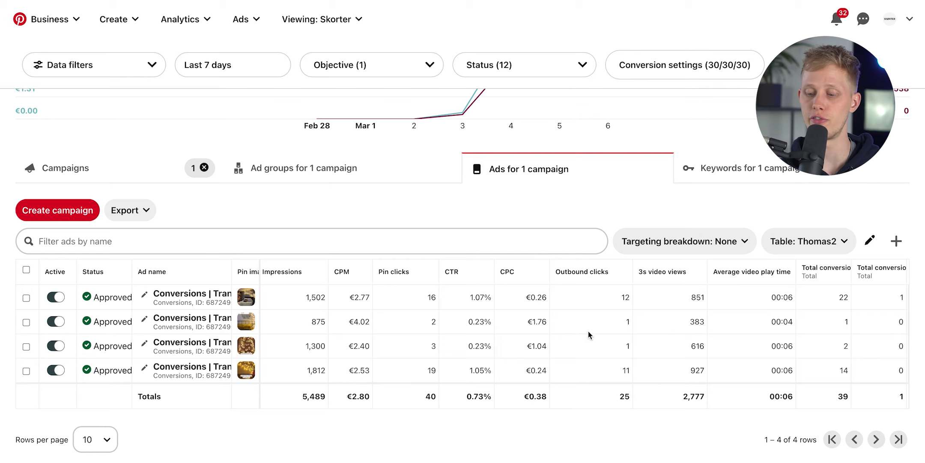
scroll(606, 345, left, 3)
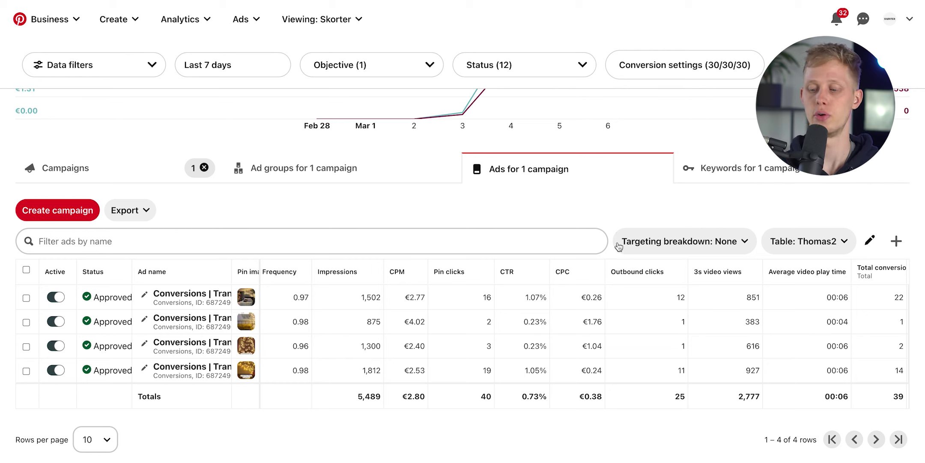
mouse_move(729, 286)
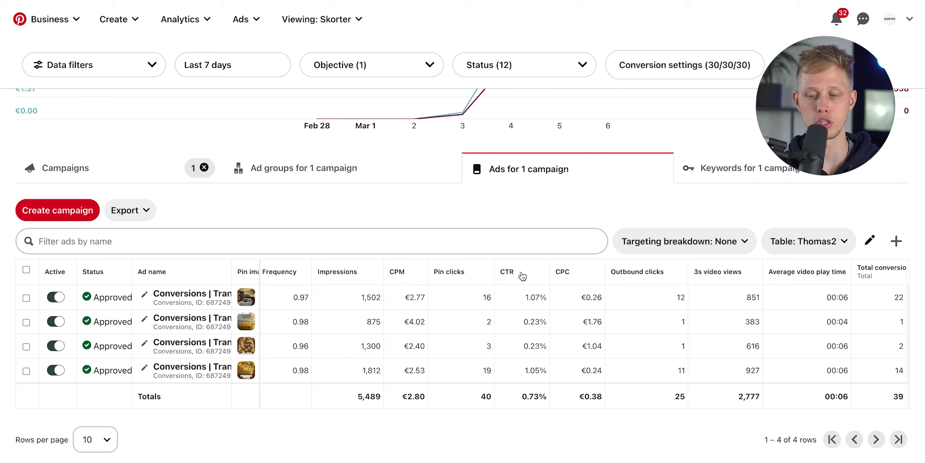
mouse_move(521, 279)
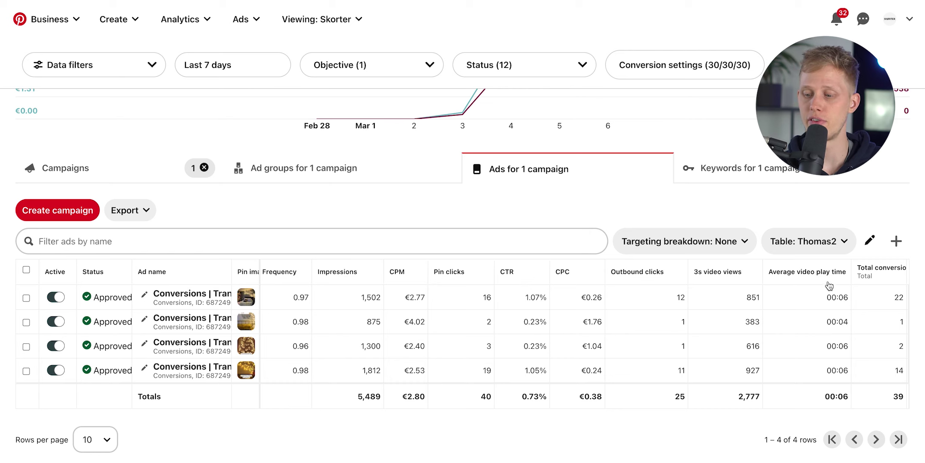
Return to the campaign list and examine each campaign's total conversions, CPA, ROAS and total order value alongside its video metrics
mouse_move(825, 279)
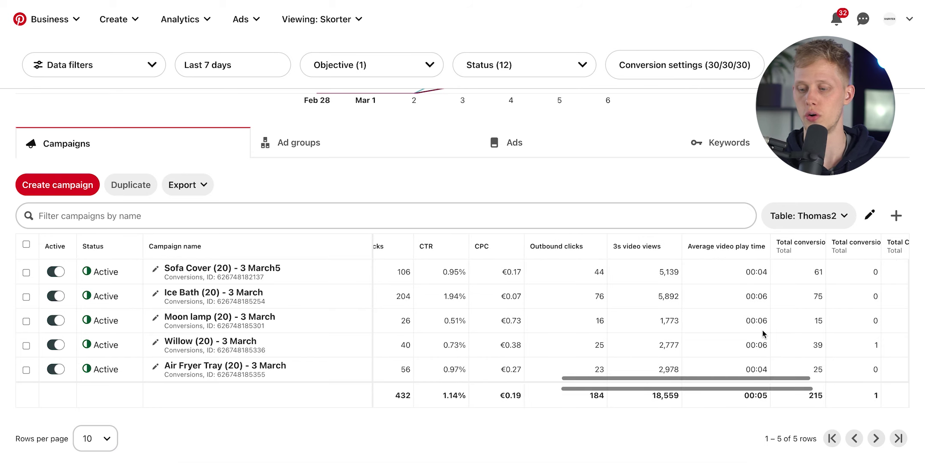
scroll(790, 339, right, 5)
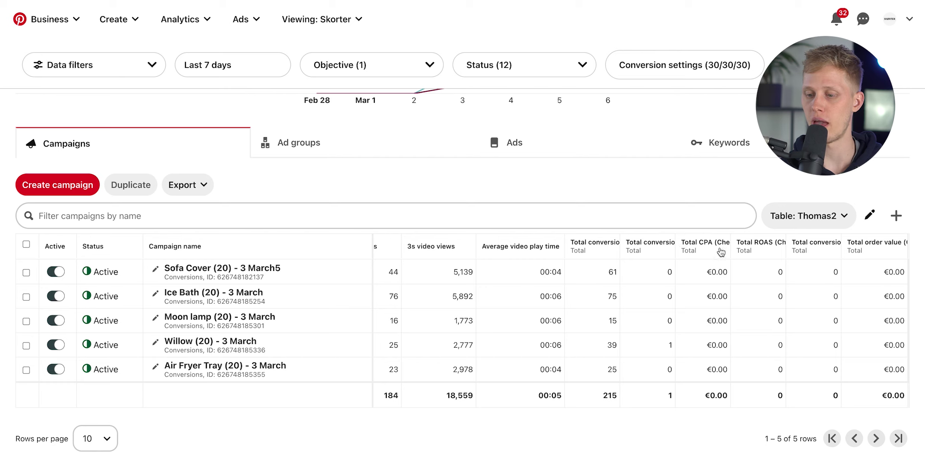
mouse_move(833, 250)
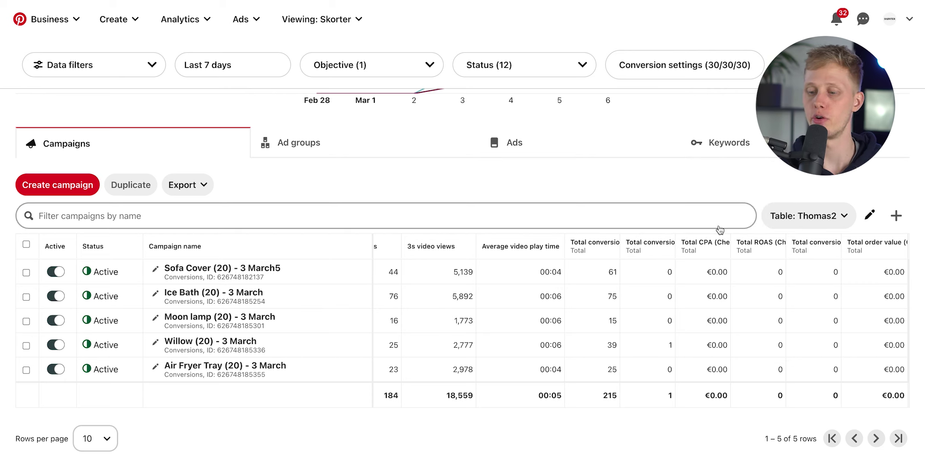
mouse_move(710, 252)
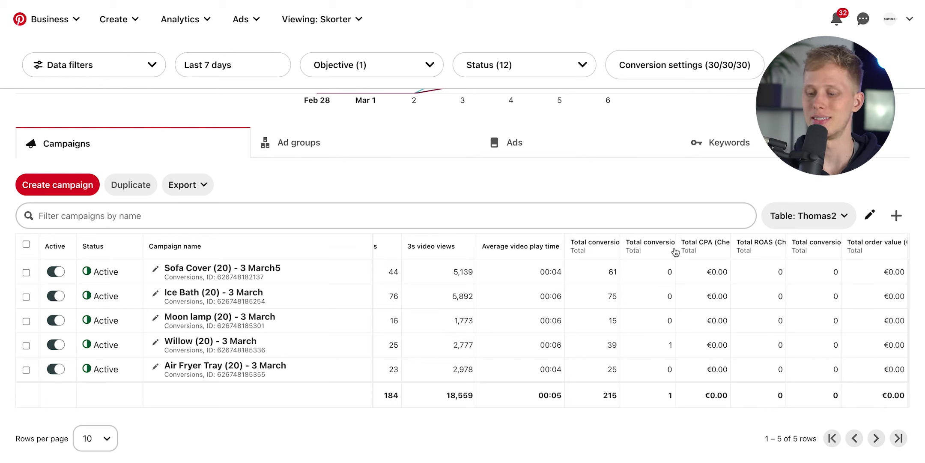
mouse_move(662, 247)
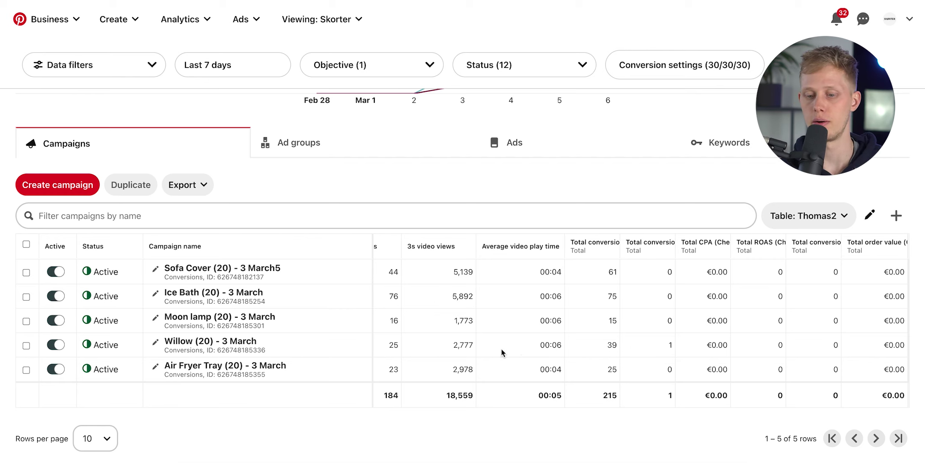
scroll(501, 348, left, 3)
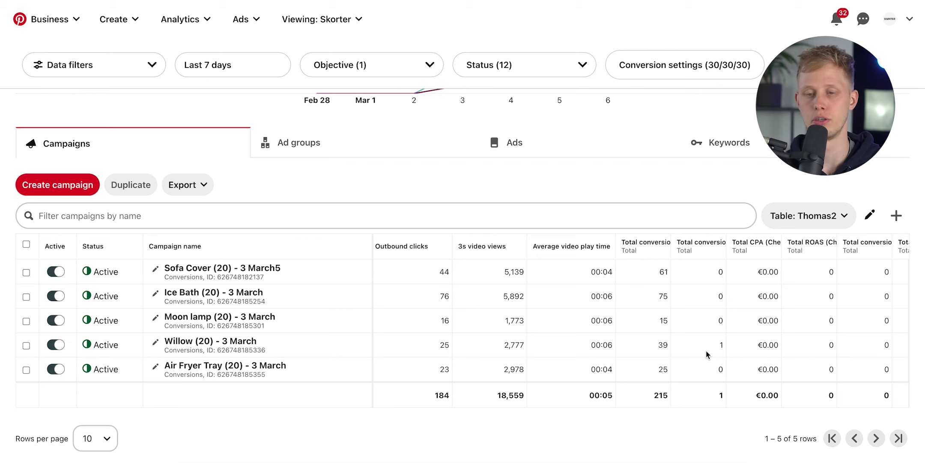
scroll(706, 354, right, 2)
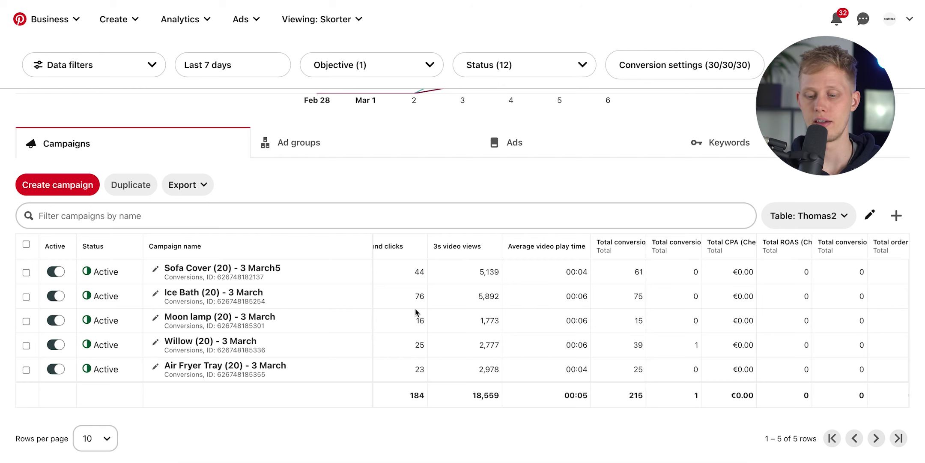
Review all campaigns again from daily budget and spend through CPM, CTR, CPC and outbound clicks to the conversion metrics
scroll(415, 308, left, 10)
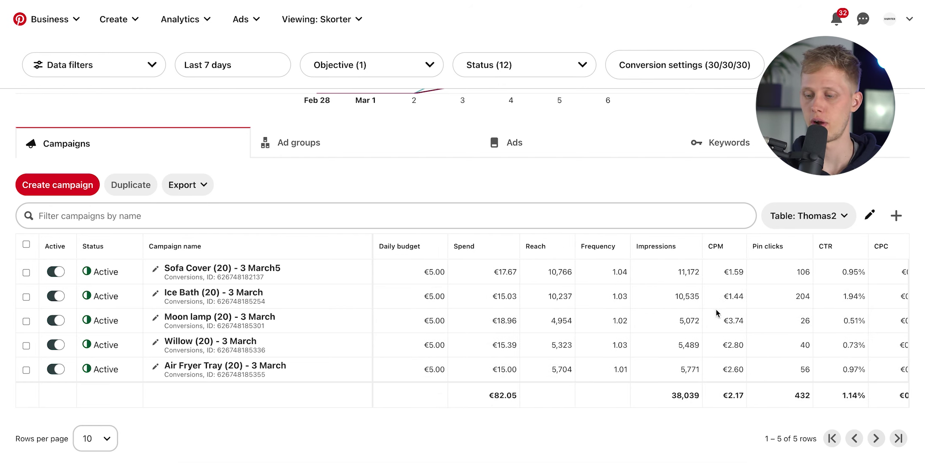
scroll(836, 297, right, 5)
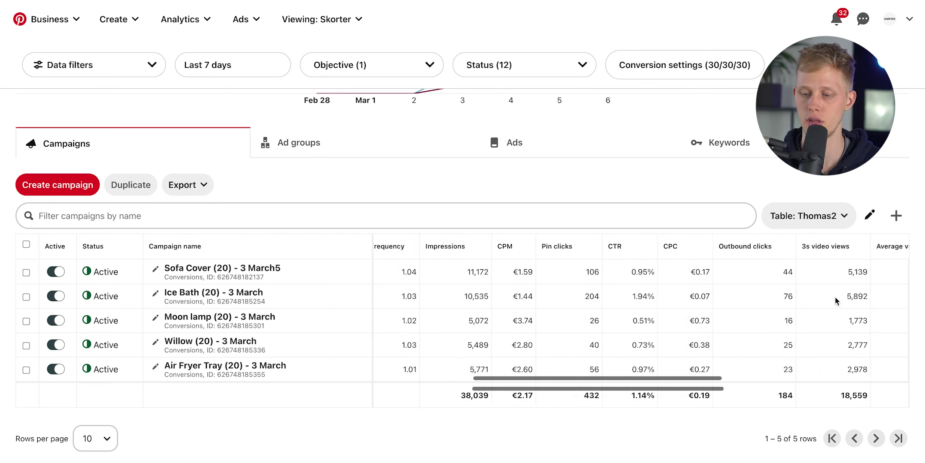
scroll(691, 298, right, 10)
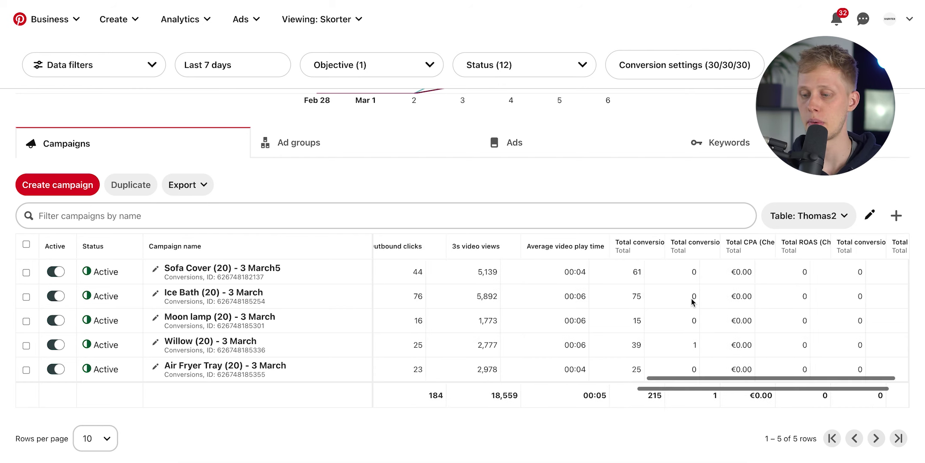